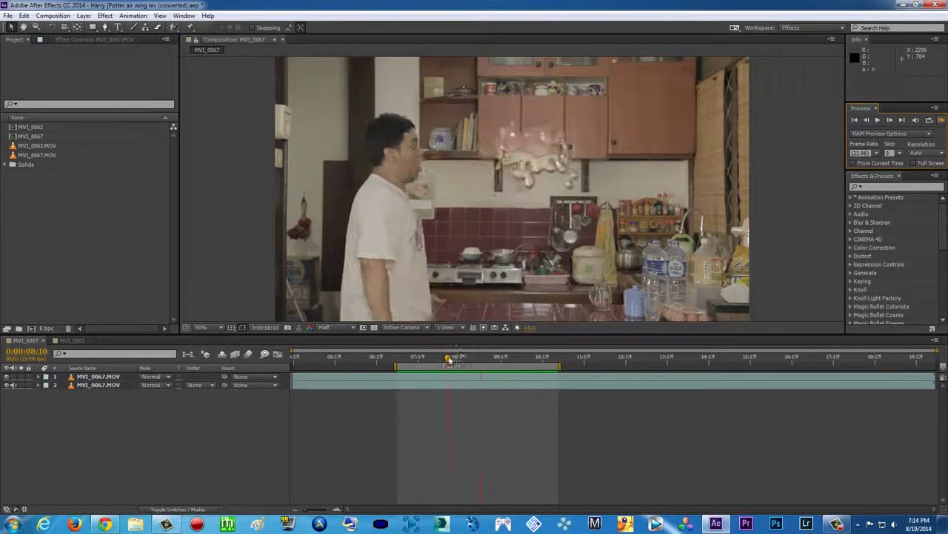
Review the existing mercury animation by scrubbing and previewing frames around 7–8 seconds.
left_click(515, 180)
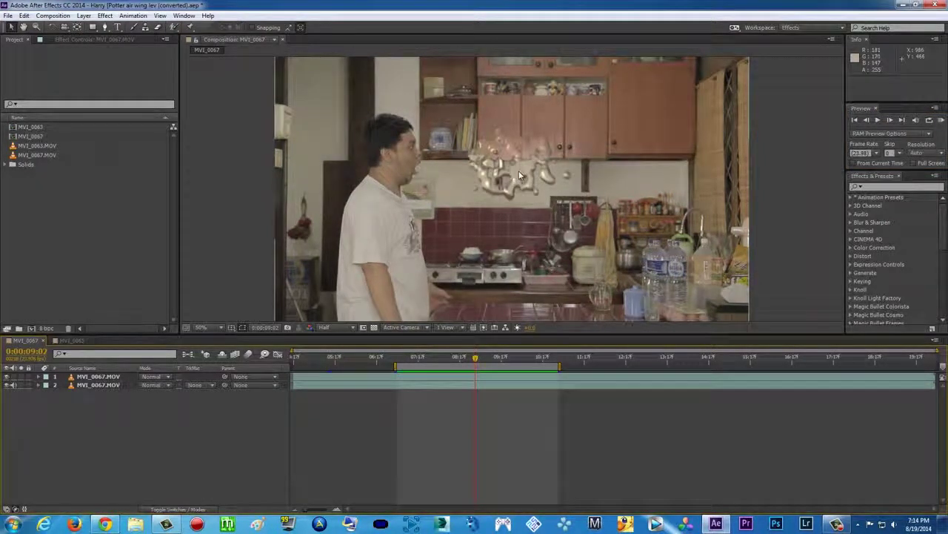
left_click_drag(442, 359, 469, 358)
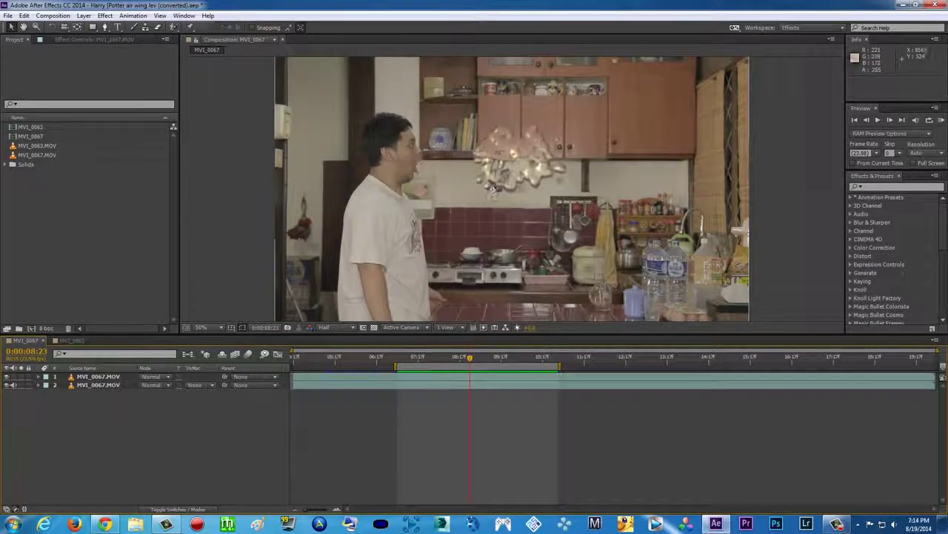
left_click(942, 121)
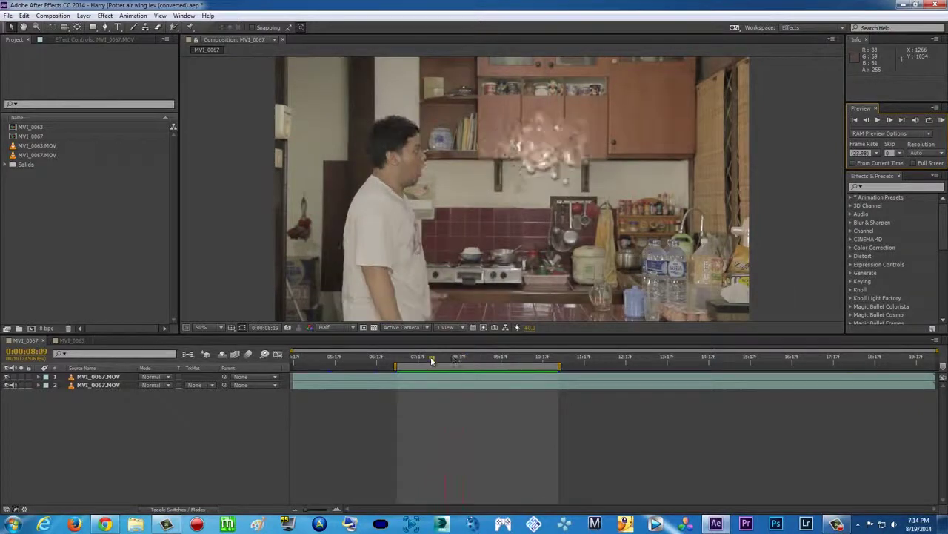
left_click(537, 306)
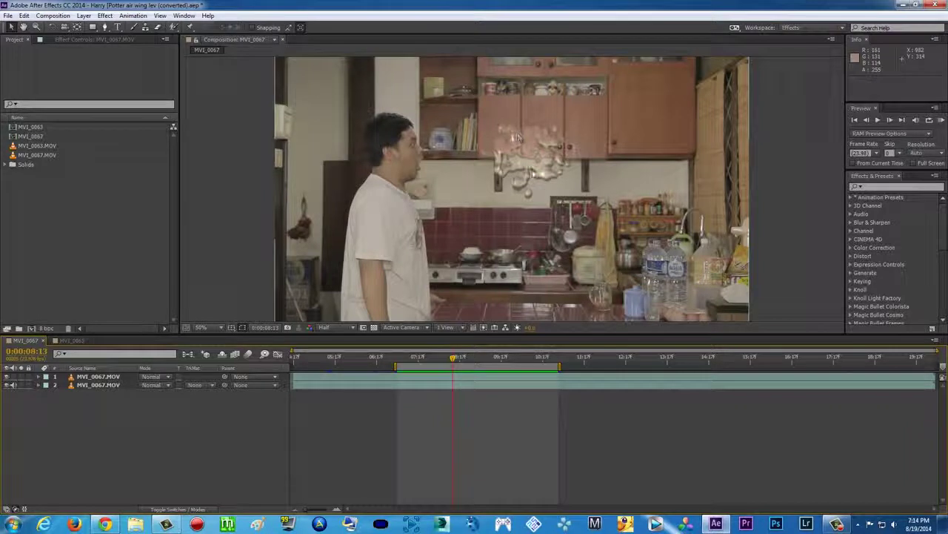
left_click_drag(435, 366, 464, 361)
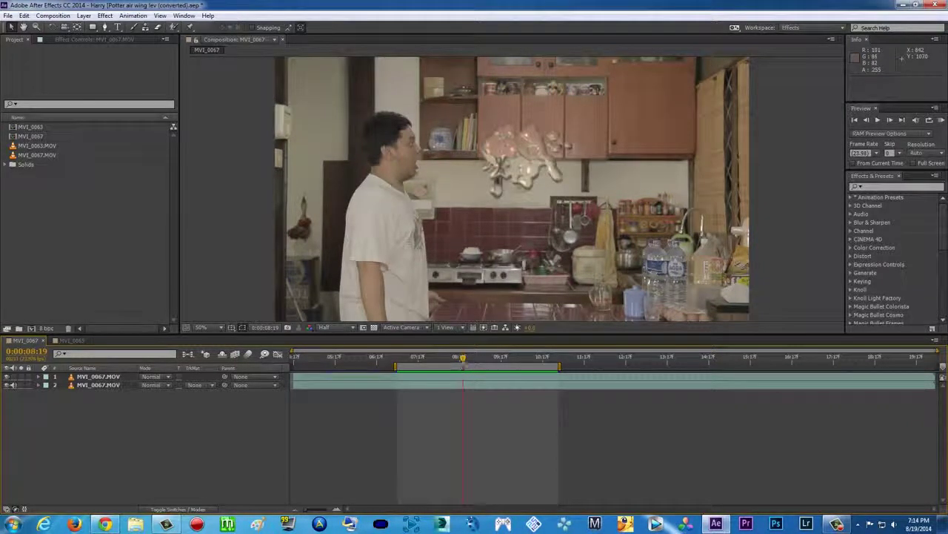
key("space")
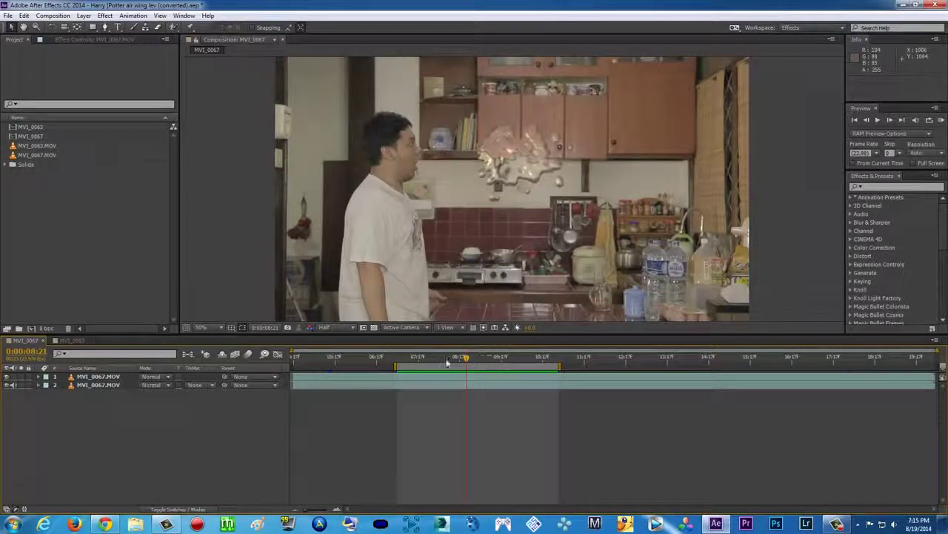
left_click(406, 360)
left_click_drag(486, 361, 449, 360)
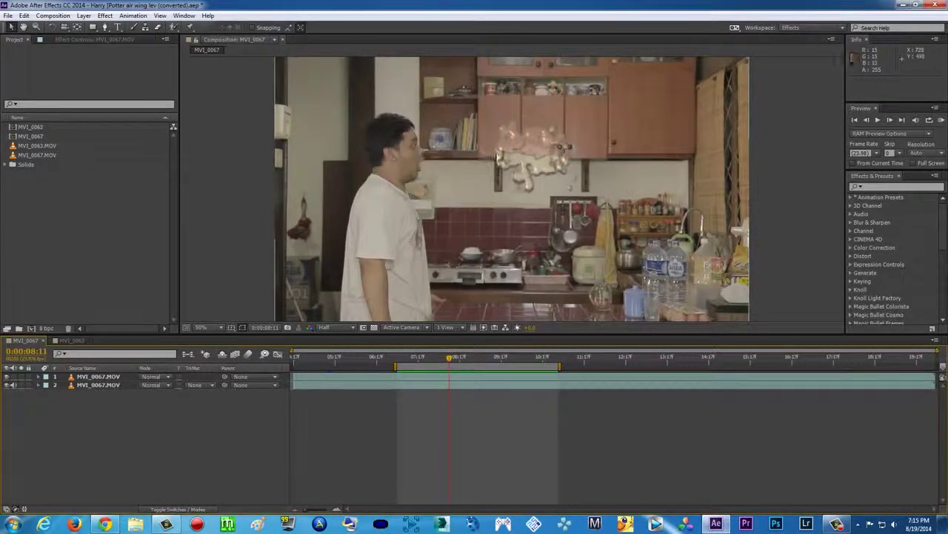
Create a composition from MVI_0067.MOV, go to 0:00:07:19, and duplicate the clip layer.
left_click(16, 157)
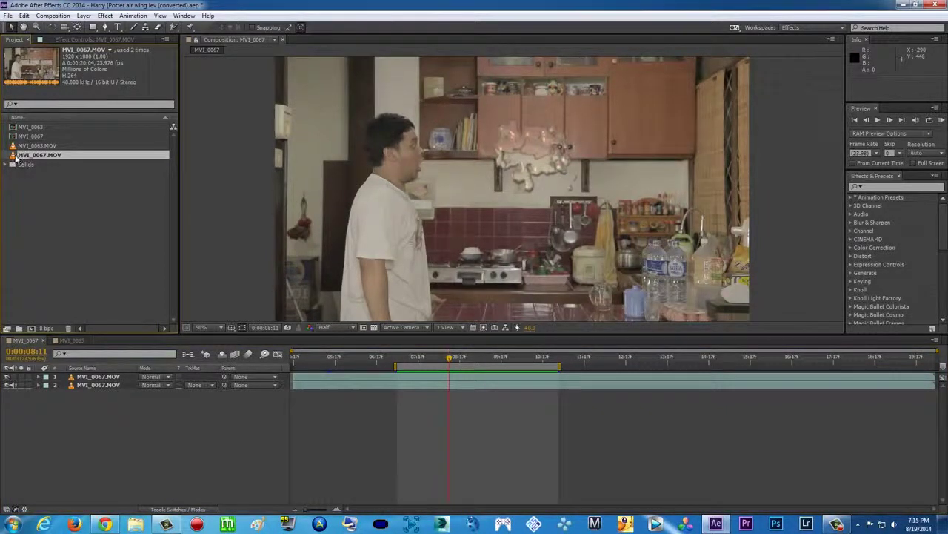
left_click_drag(15, 158, 32, 328)
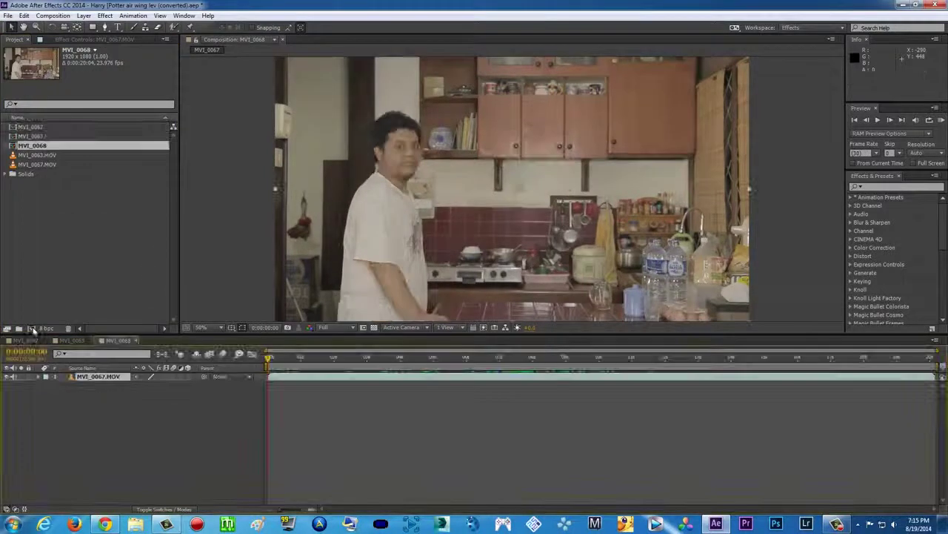
left_click_drag(384, 367, 535, 360)
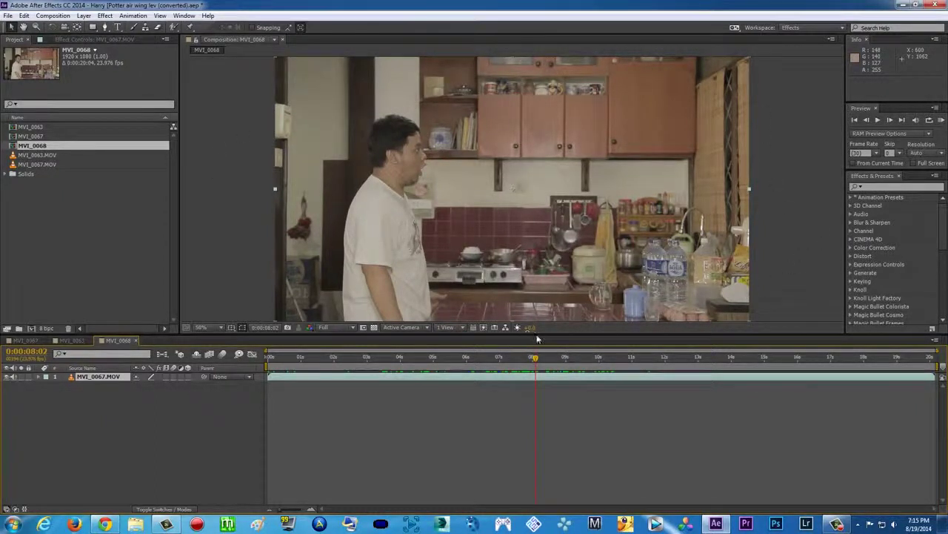
left_click_drag(537, 359, 526, 356)
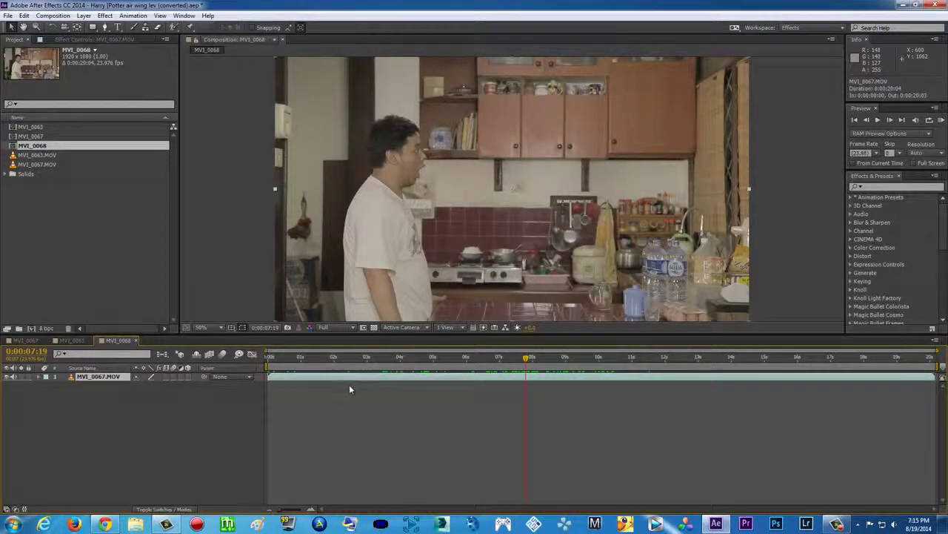
key("ctrl+d")
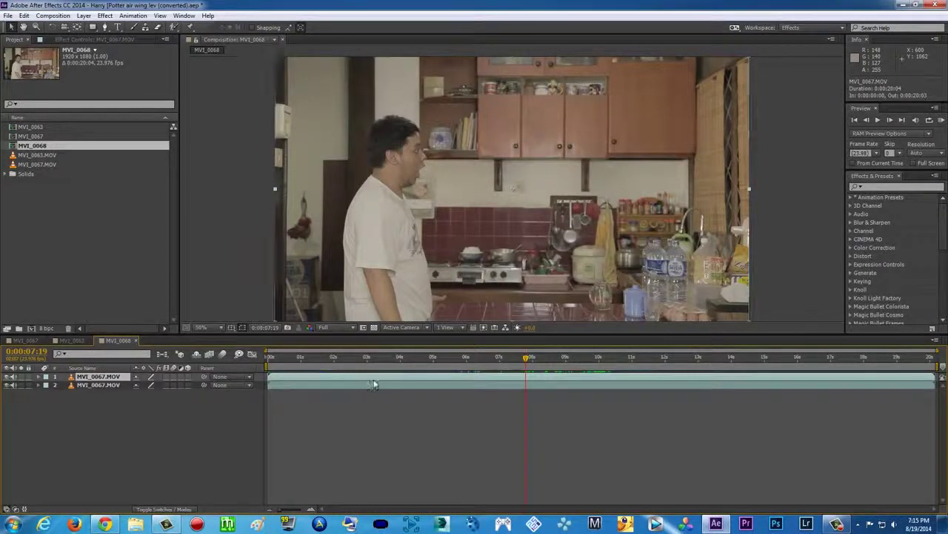
left_click(27, 15)
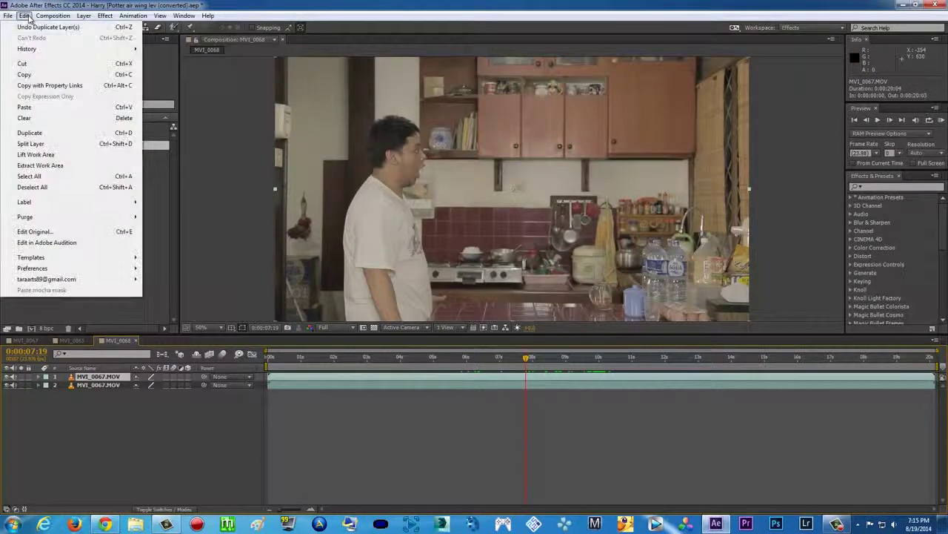
Duplicate the layer once more, then undo it so only two clip layers remain.
left_click(114, 134)
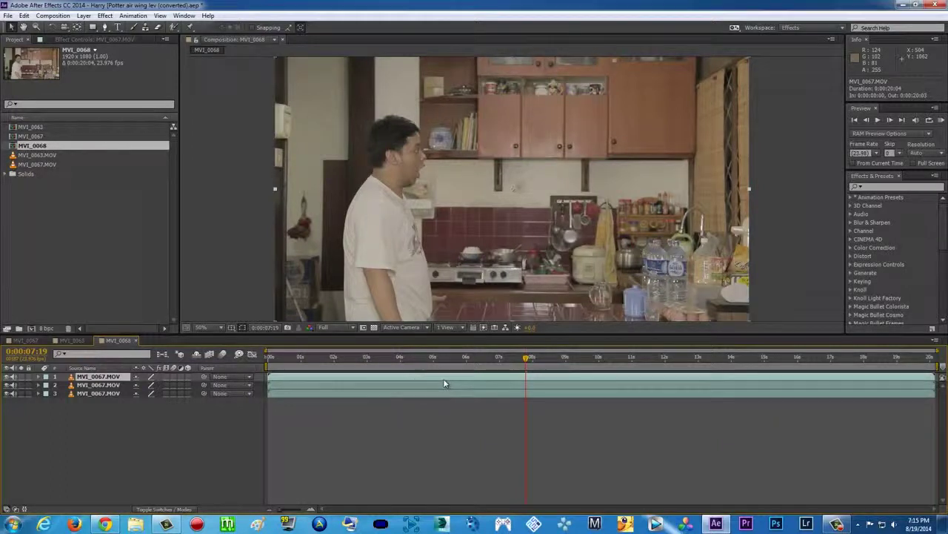
key("ctrl+z")
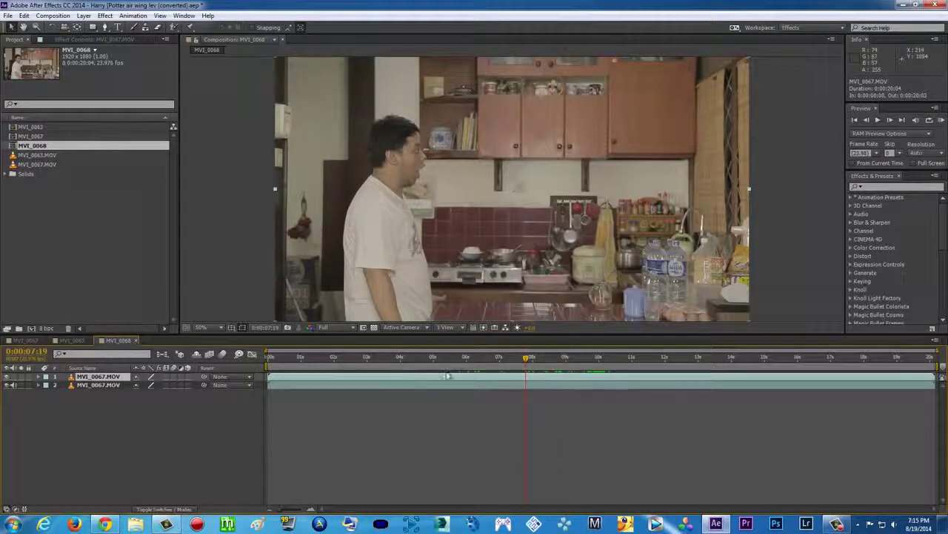
left_click(105, 16)
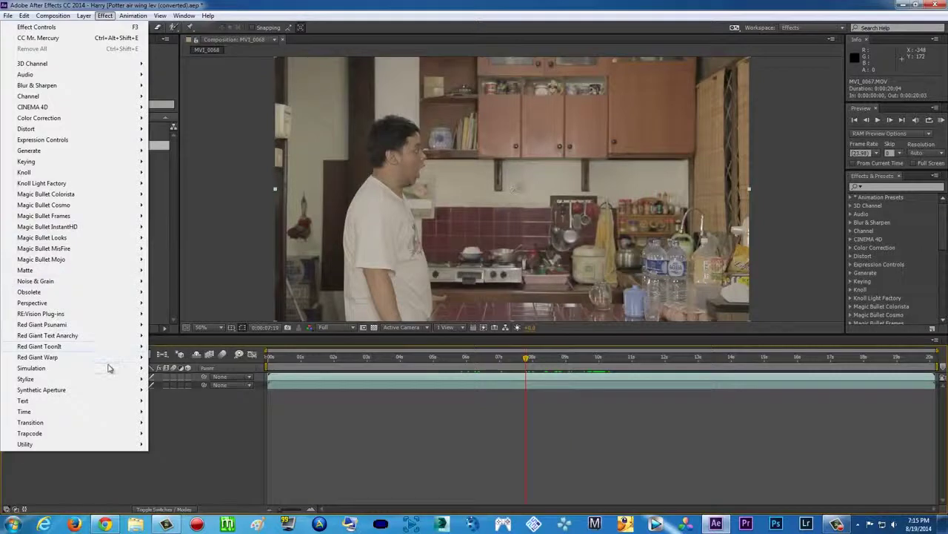
Apply Simulation > CC Mr. Mercury to the top layer and drag its producer up-right to 1164, 274.
mouse_move(108, 367)
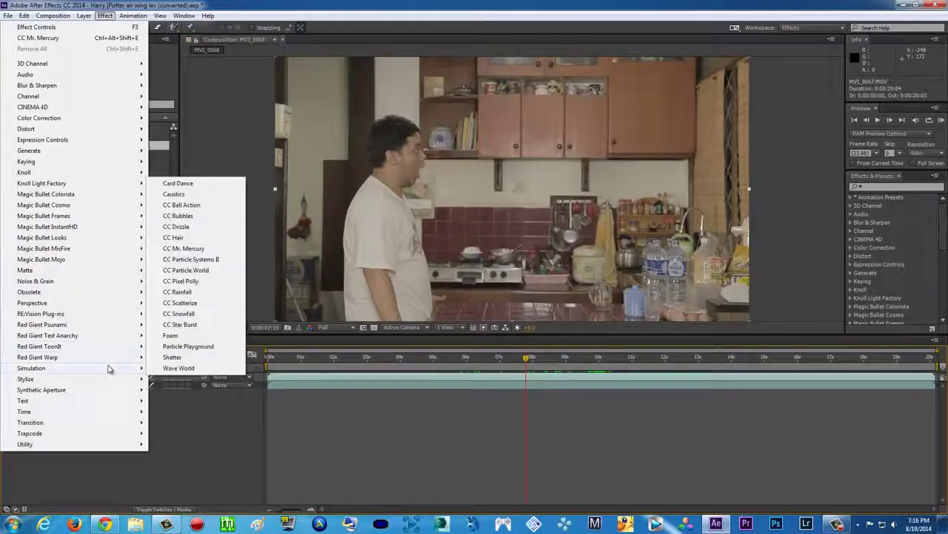
left_click(199, 249)
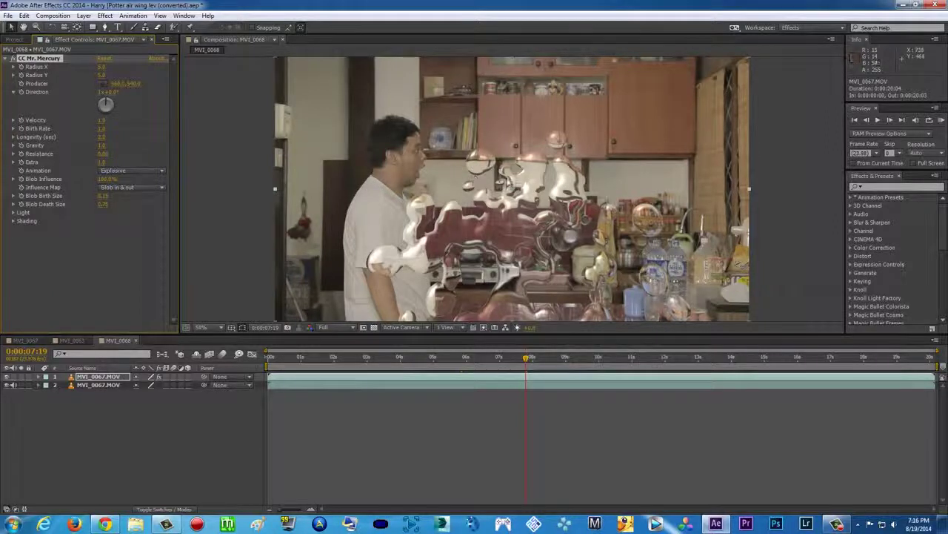
left_click_drag(517, 191, 562, 124)
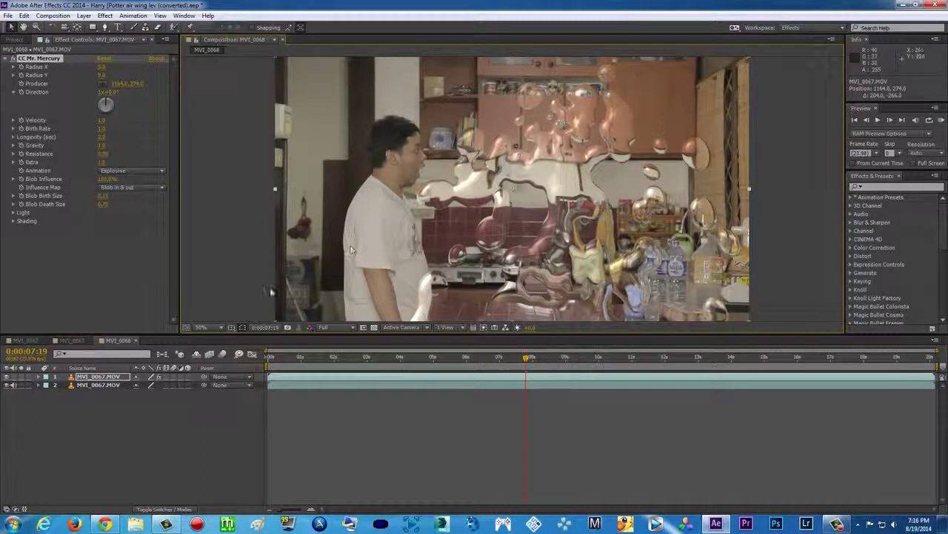
Check the MVI_0067 comp at 0:00:08:23 for reference, then lower CC Mr. Mercury's Longevity.
left_click(26, 341)
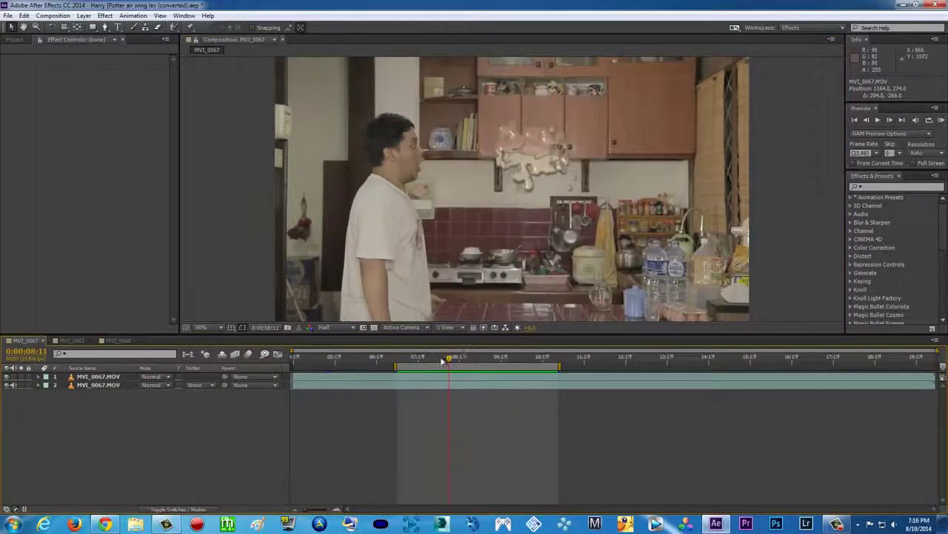
left_click(470, 357)
left_click(113, 340)
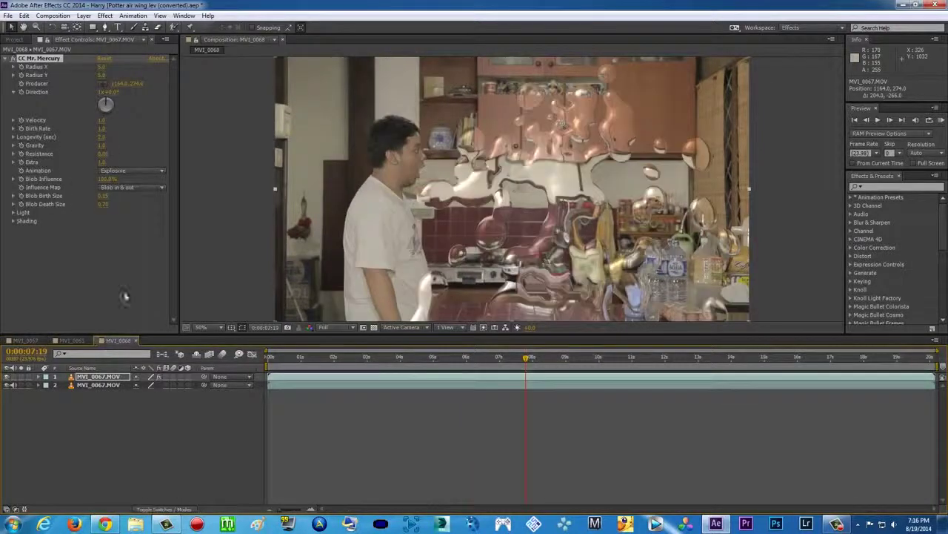
left_click(12, 137)
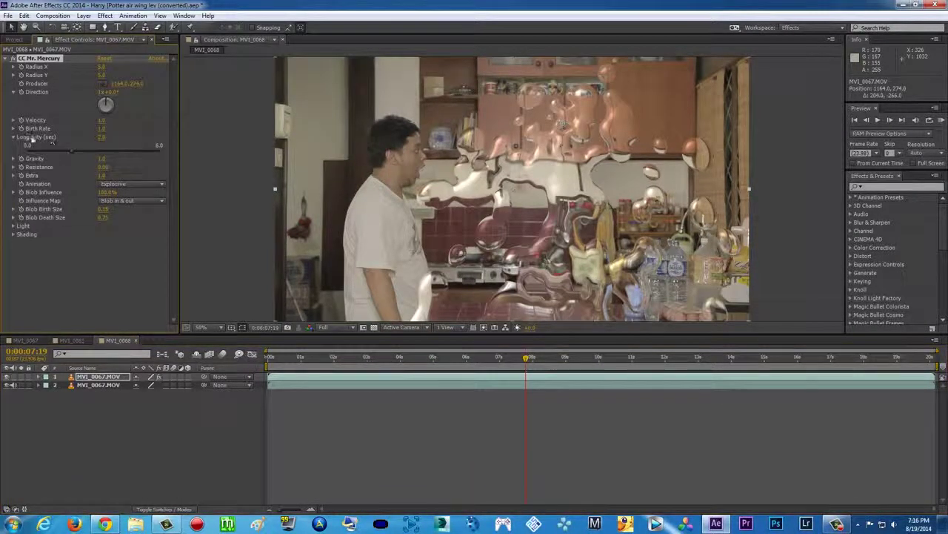
left_click(25, 145)
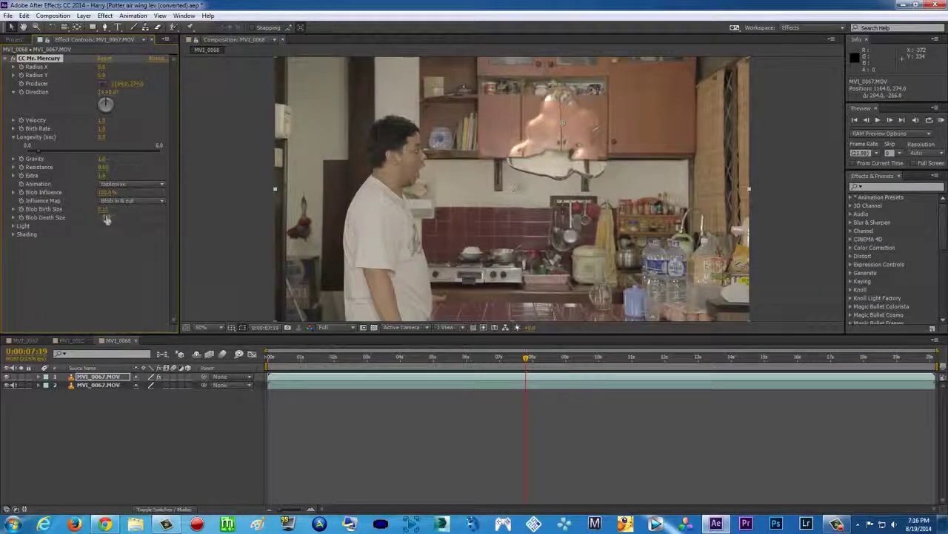
left_click(108, 210)
Set Blob Birth Size to 0.05, shrink Blob Death Size, raise Birth Rate, and adjust Velocity and Resistance.
type("0.05")
key("Return")
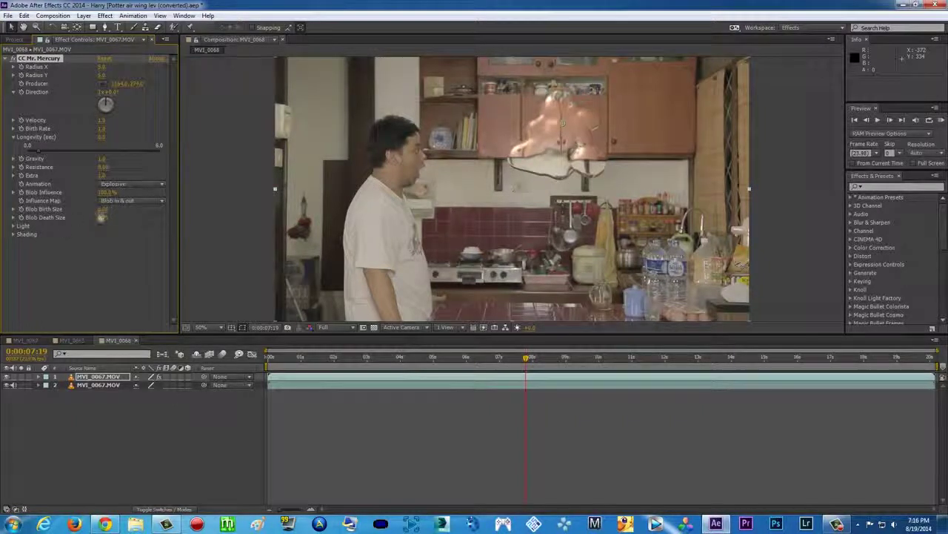
left_click_drag(103, 220, 89, 219)
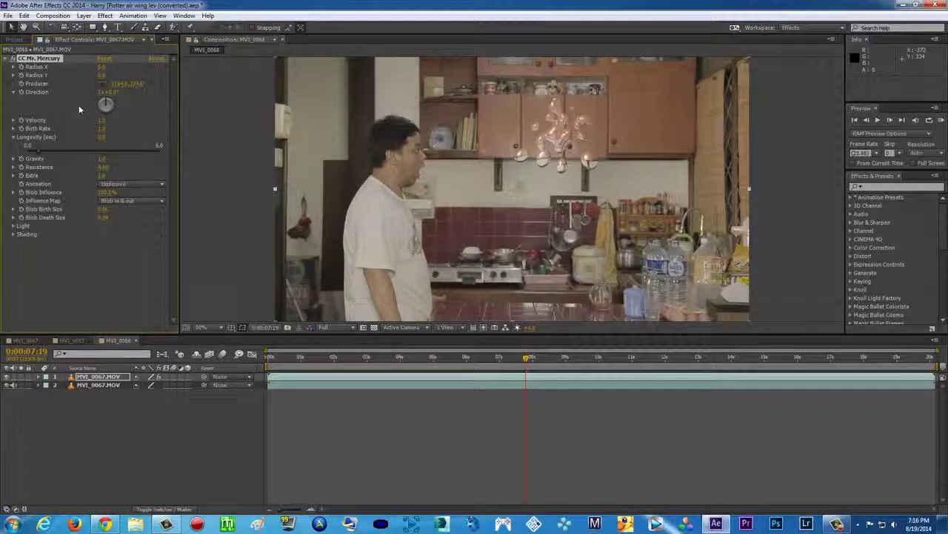
left_click_drag(113, 128, 200, 138)
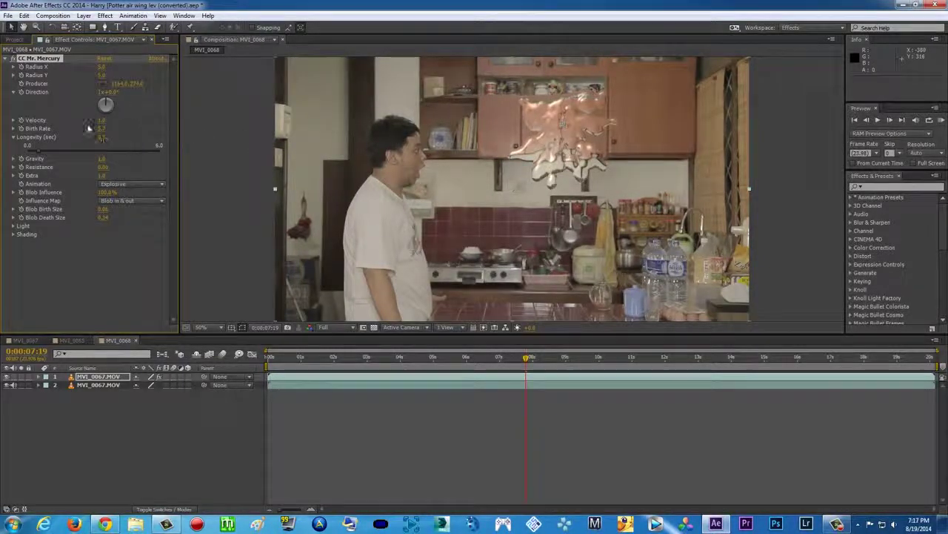
left_click_drag(102, 123, 70, 120)
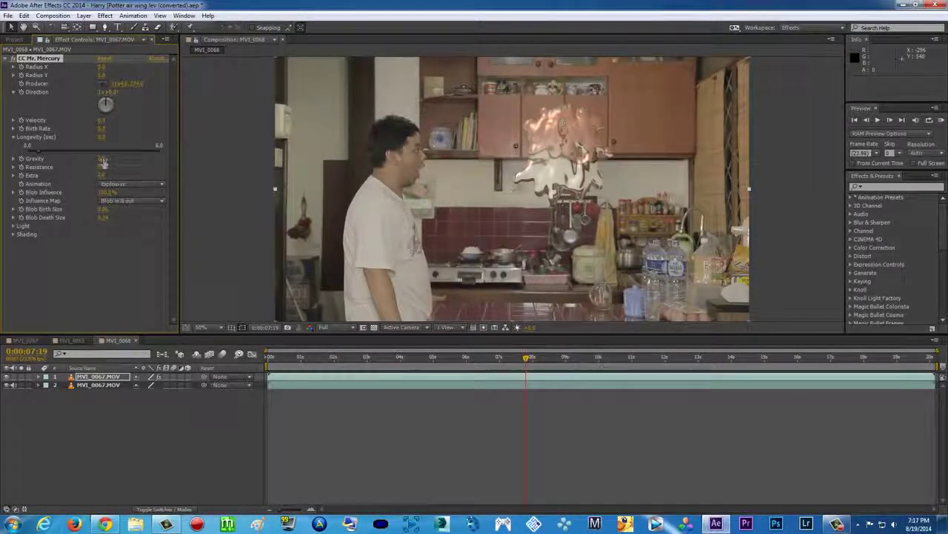
left_click_drag(103, 166, 94, 167)
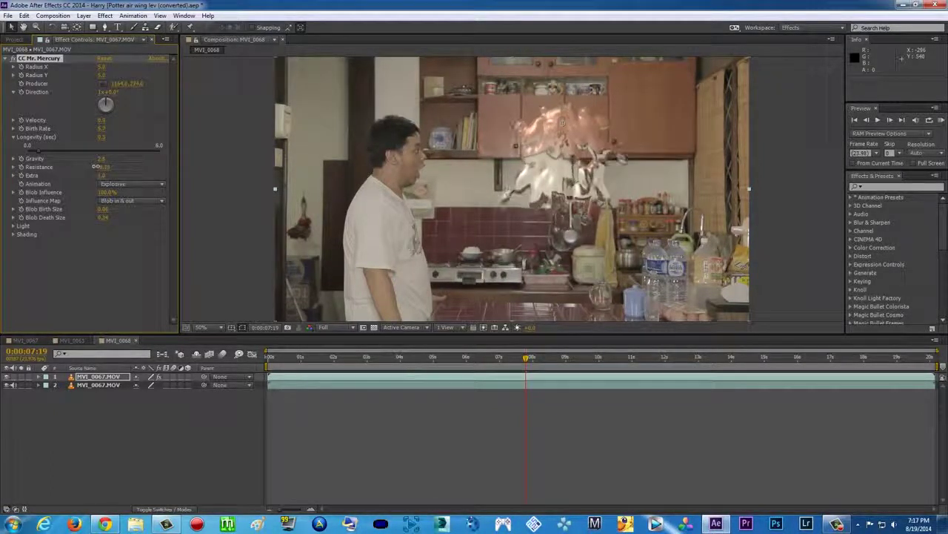
left_click_drag(421, 358, 476, 358)
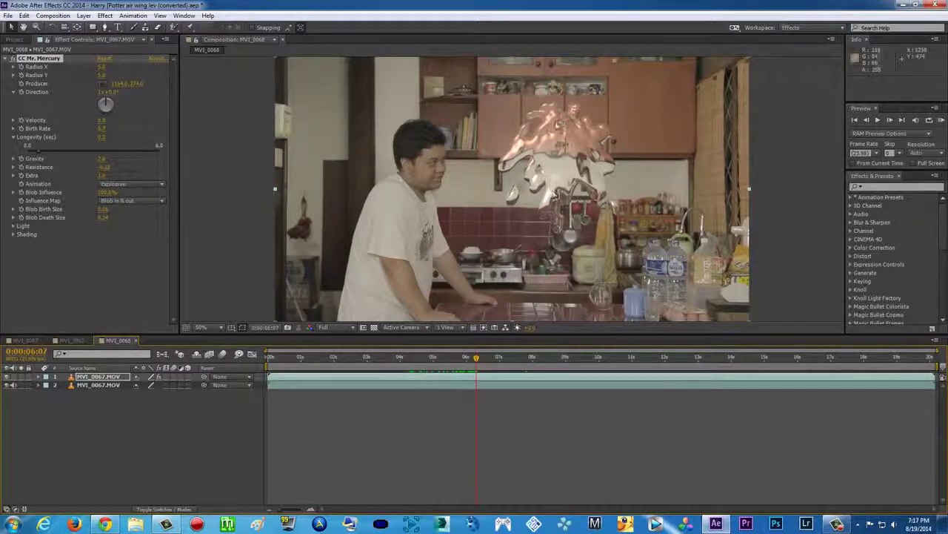
left_click(151, 184)
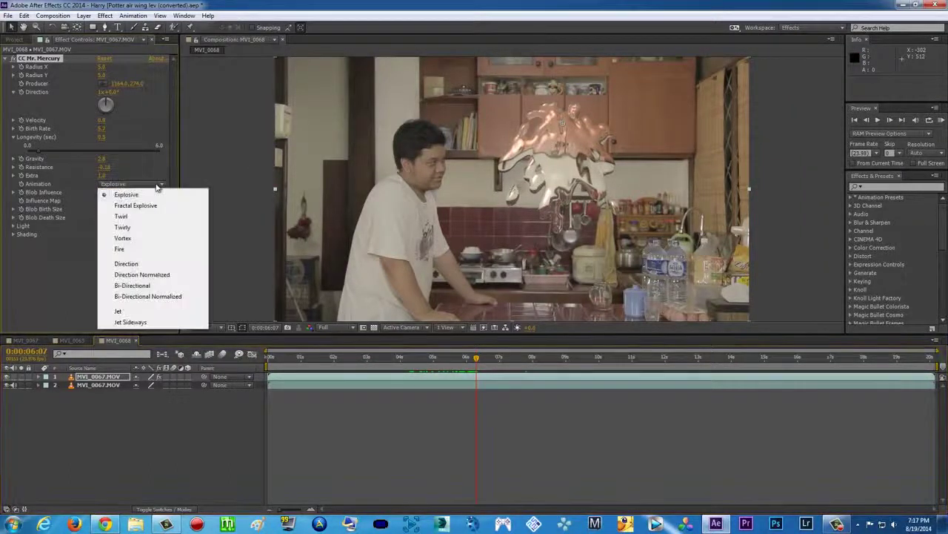
left_click(140, 231)
left_click_drag(475, 359, 520, 360)
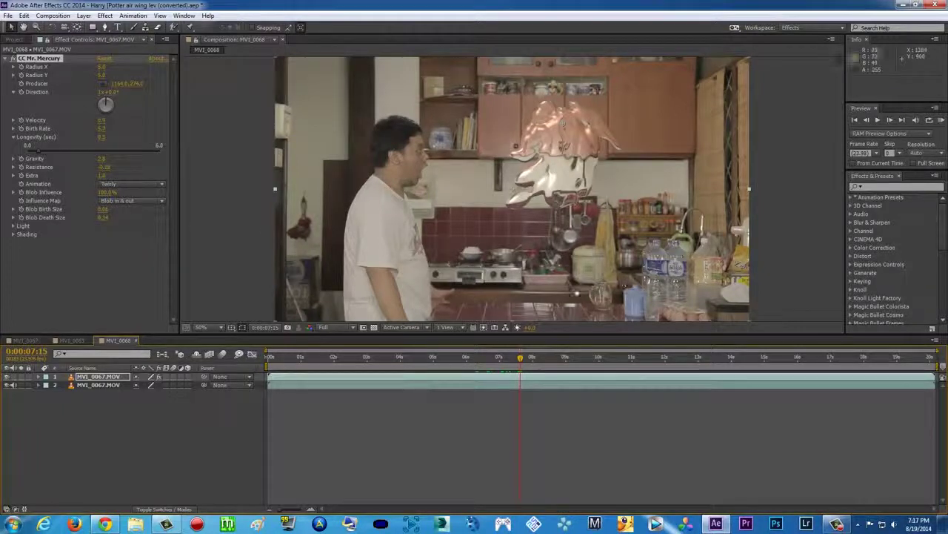
left_click(162, 184)
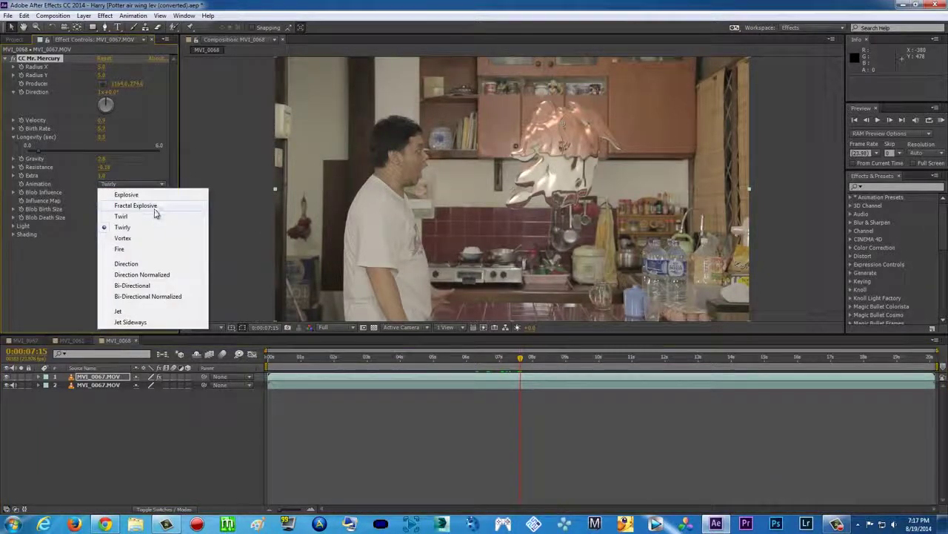
left_click(160, 195)
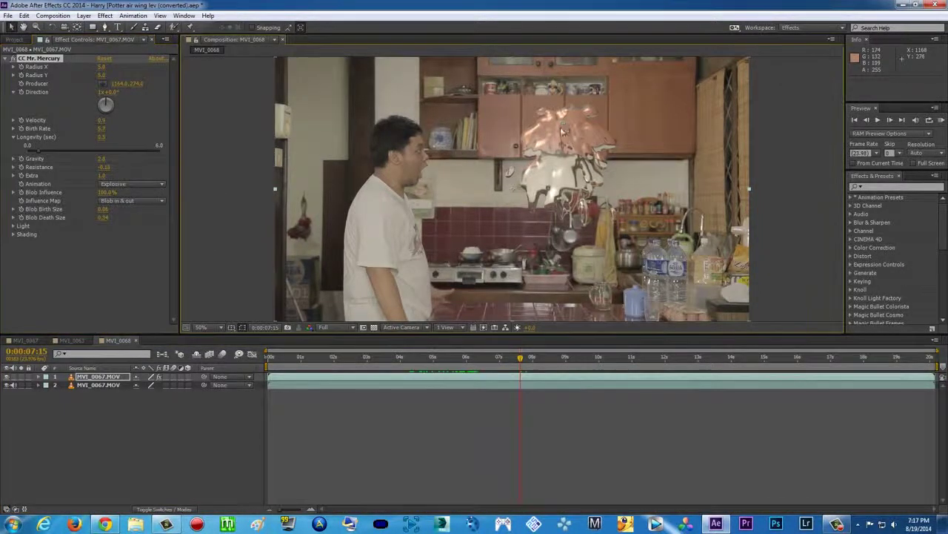
left_click(26, 340)
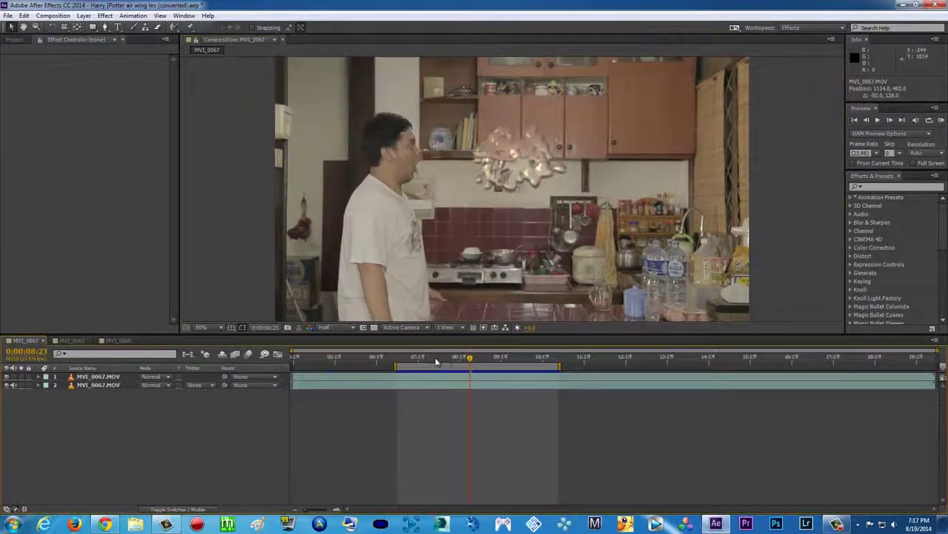
left_click(415, 359)
left_click_drag(415, 359, 558, 358)
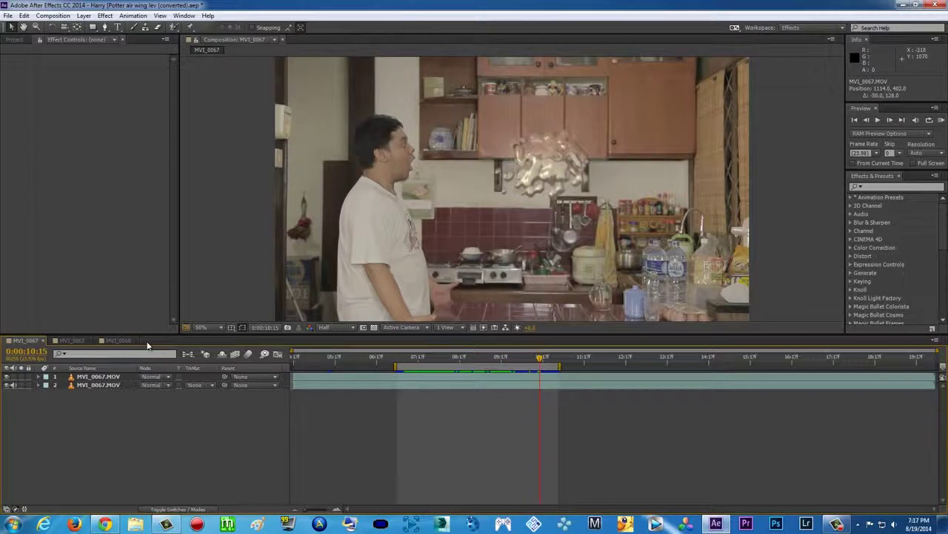
left_click(128, 342)
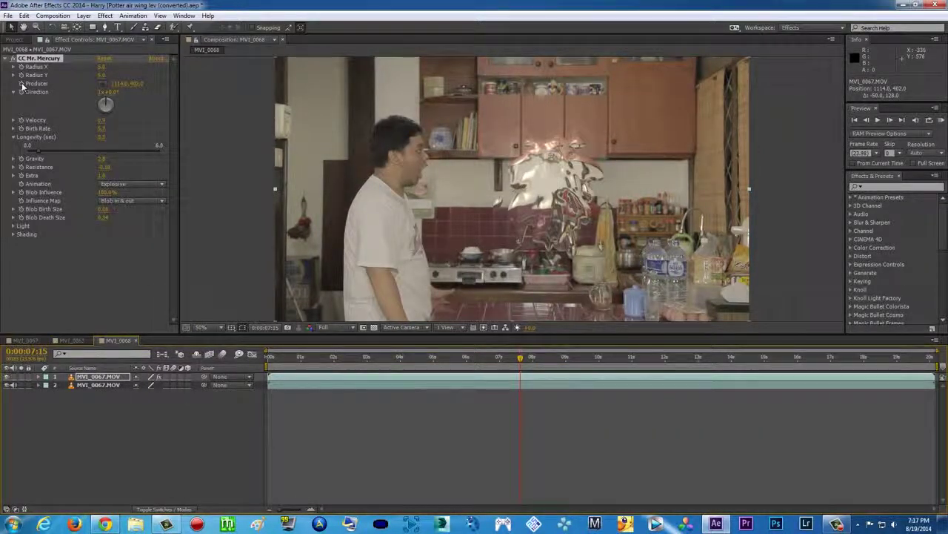
Keyframe the Producer so the blob's source drifts to the upper right between 7:15 and 10:02.
left_click_drag(550, 157, 512, 164)
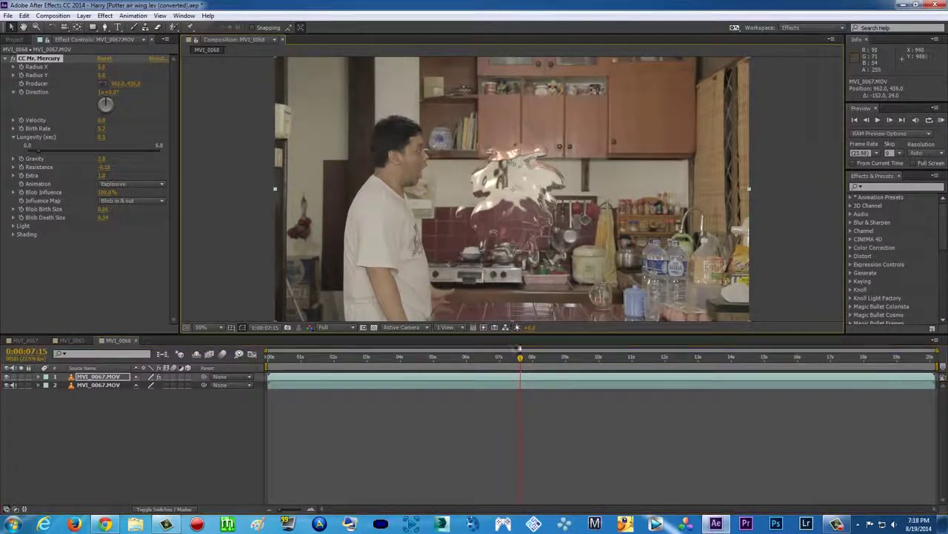
left_click(522, 361)
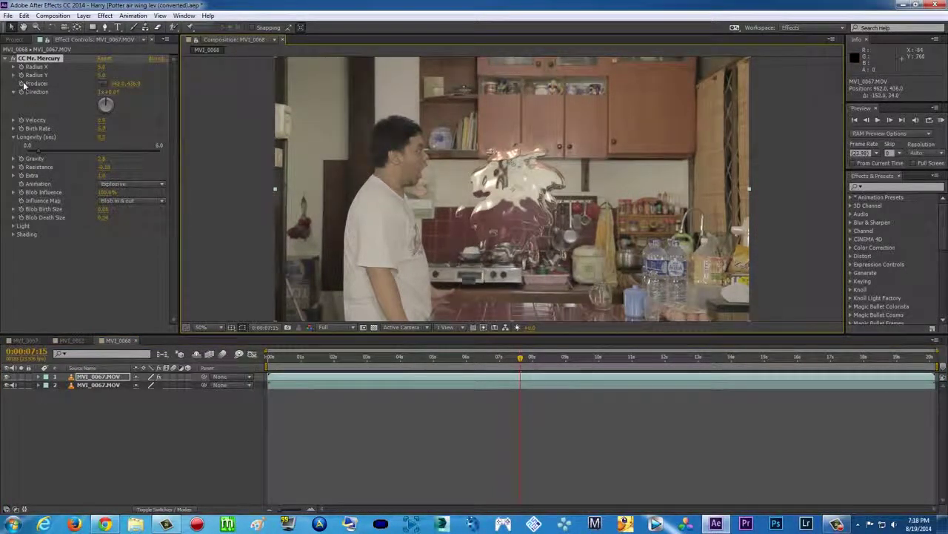
left_click(21, 84)
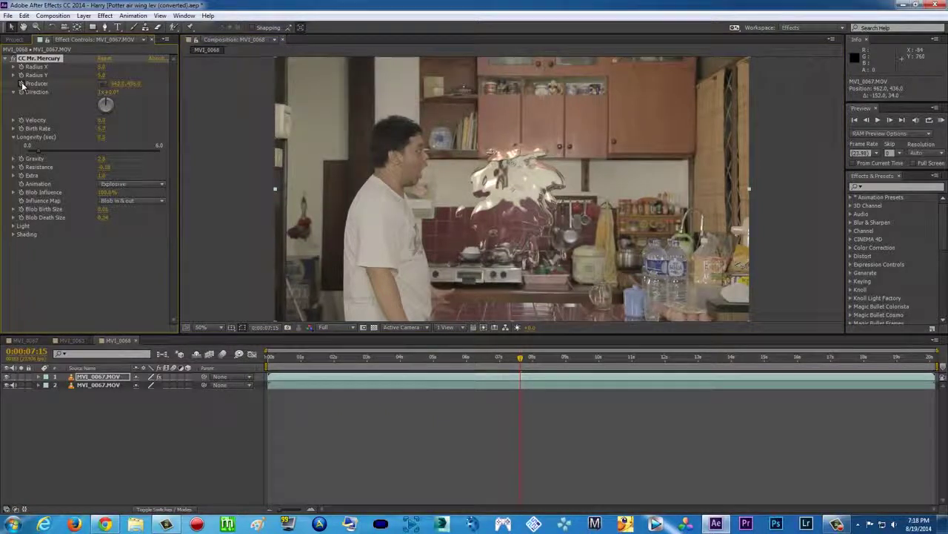
left_click(451, 377)
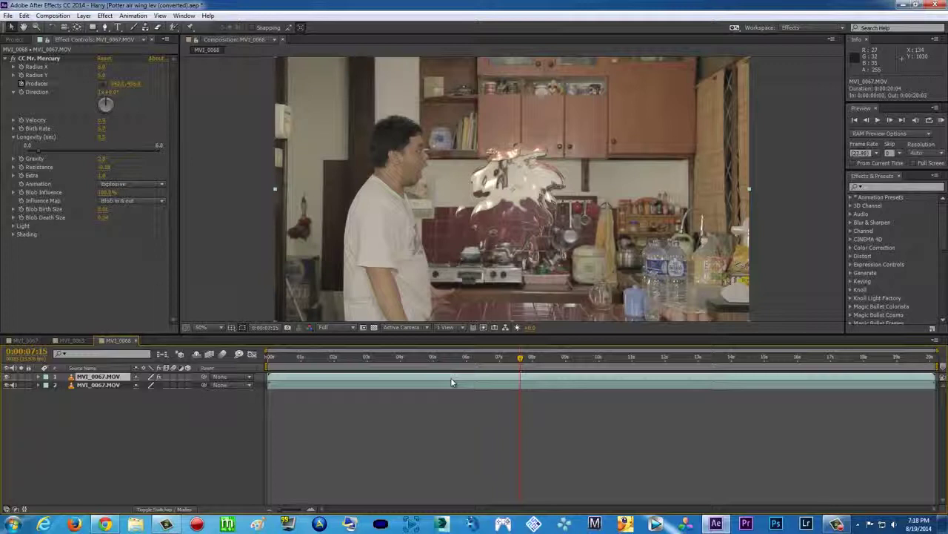
key("u")
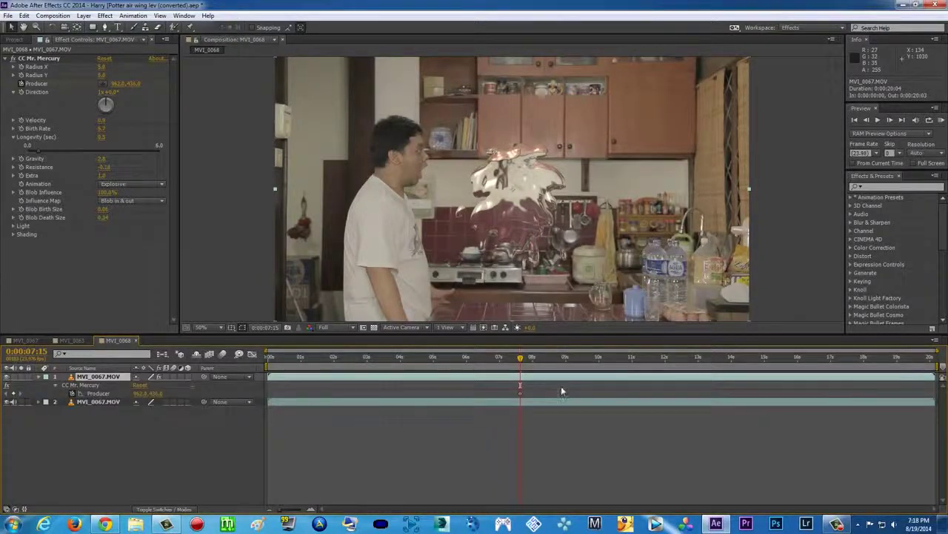
key("space")
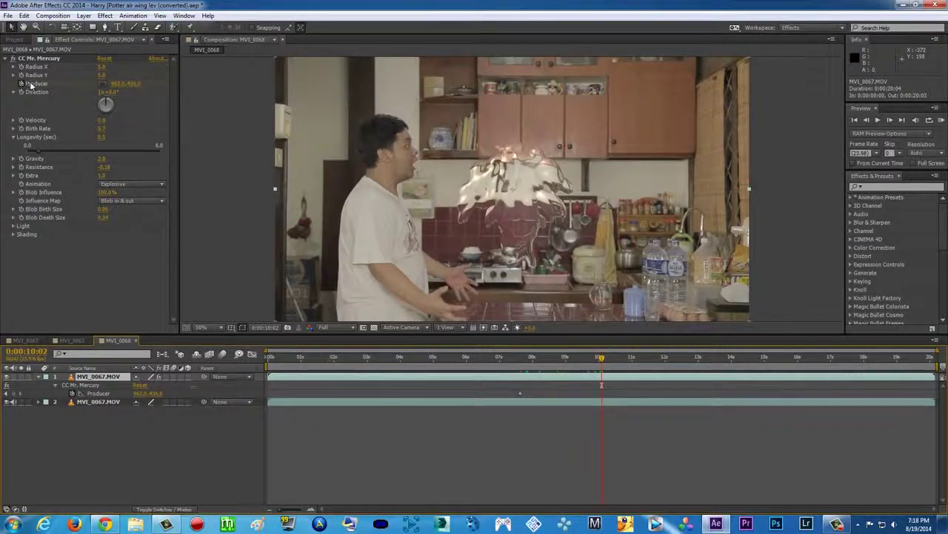
left_click(103, 84)
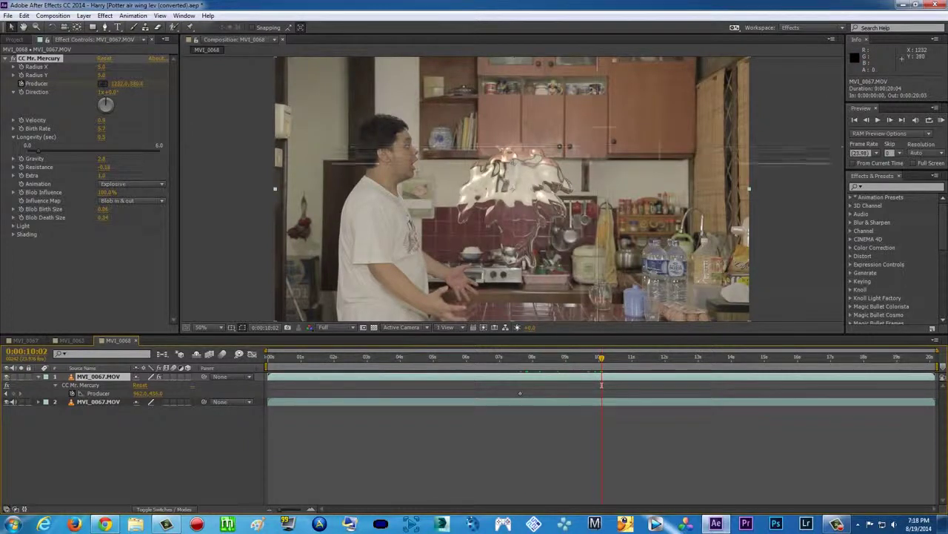
left_click(661, 129)
mouse_move(526, 362)
left_mouse_down()
mouse_move(601, 358)
mouse_move(535, 359)
left_mouse_up()
key("space")
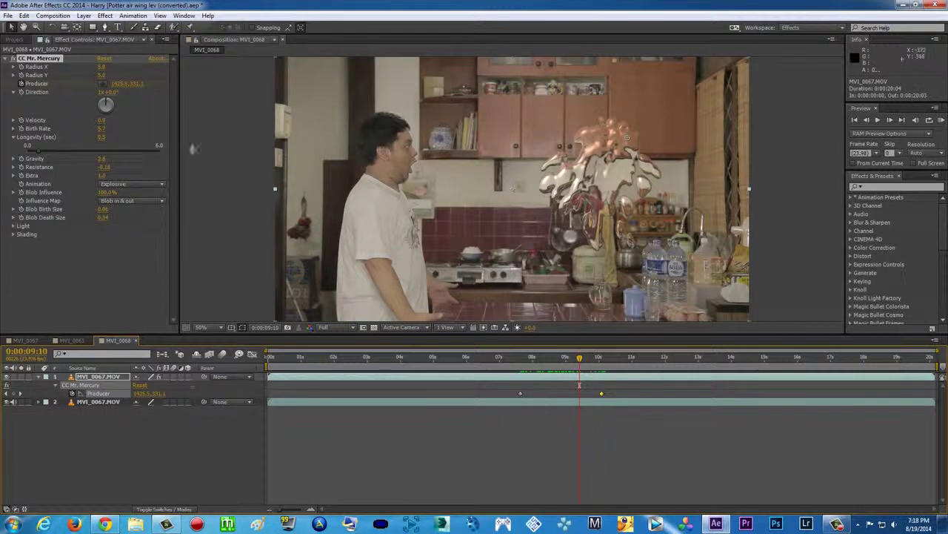
Raise Resistance to 0.42 and review the reshaped blob between 7:12 and 8:21.
left_click_drag(104, 171, 134, 167)
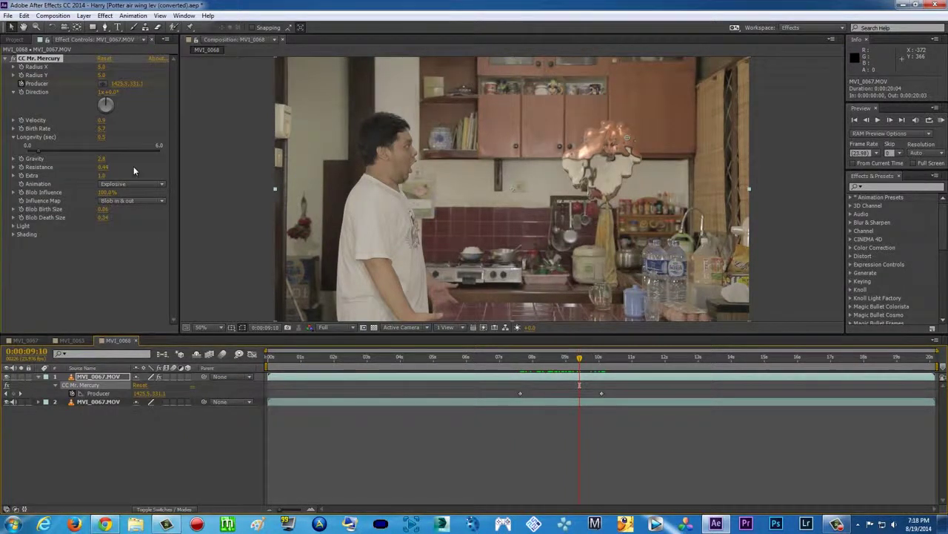
left_click_drag(524, 361, 520, 384)
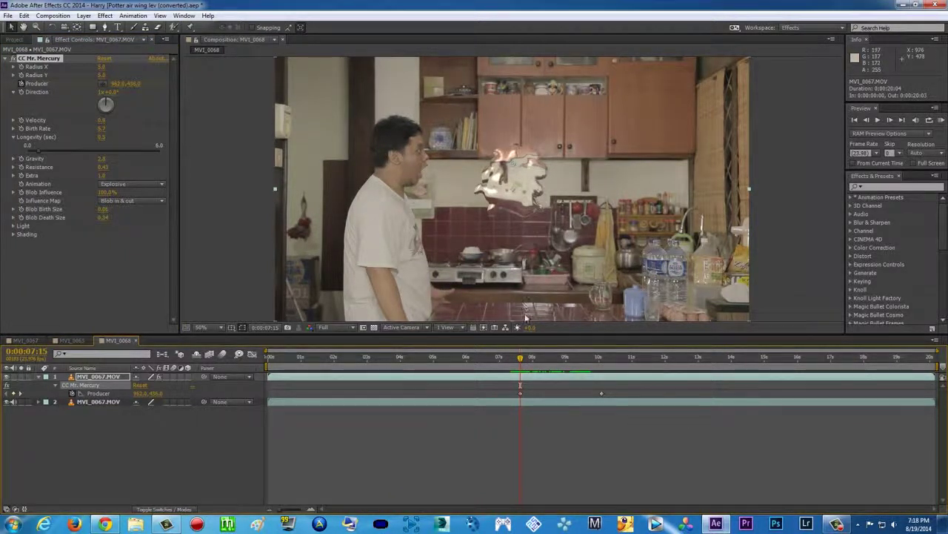
left_click_drag(523, 359, 525, 358)
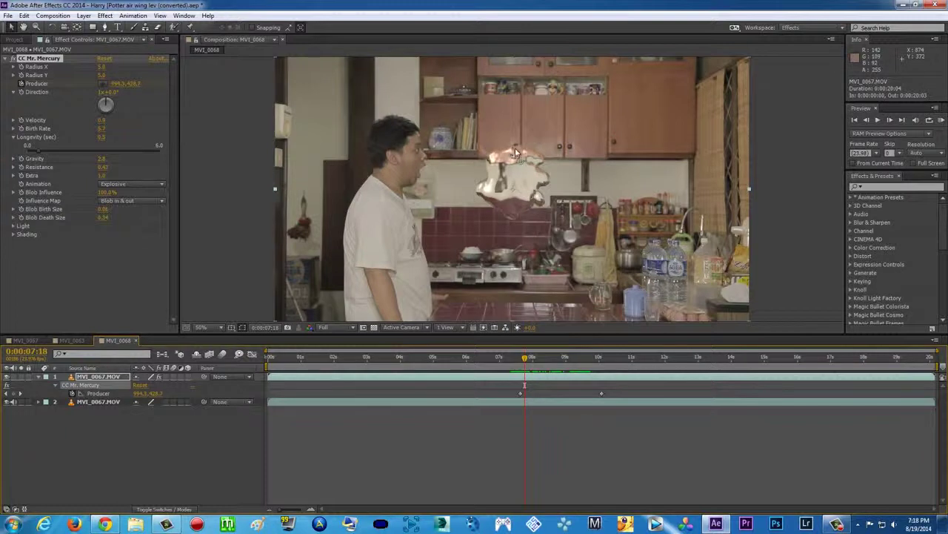
left_click_drag(524, 358, 544, 359)
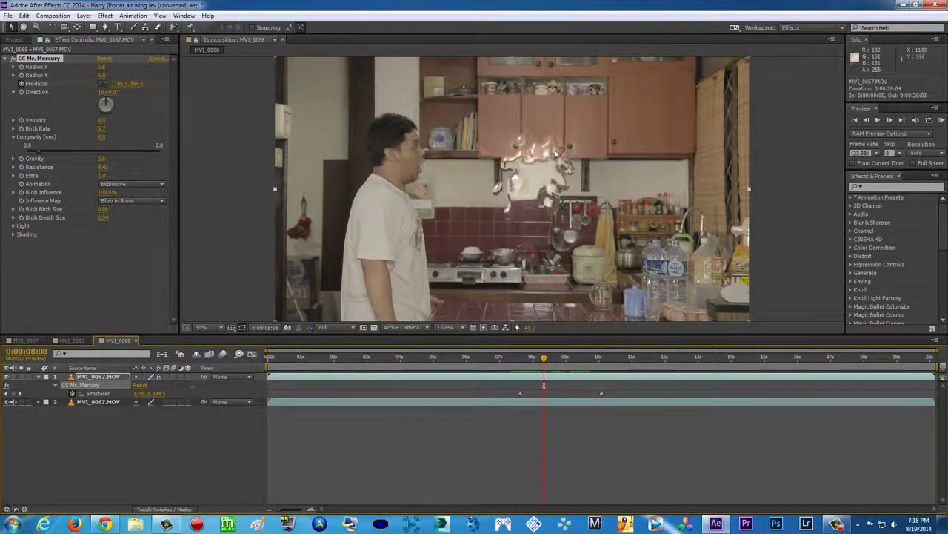
left_click_drag(545, 360, 607, 359)
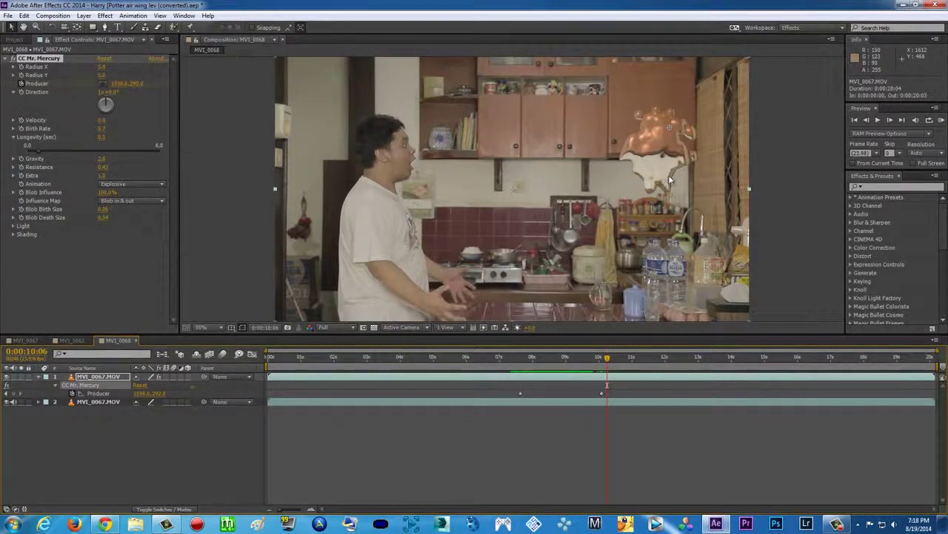
left_click_drag(569, 359, 537, 359)
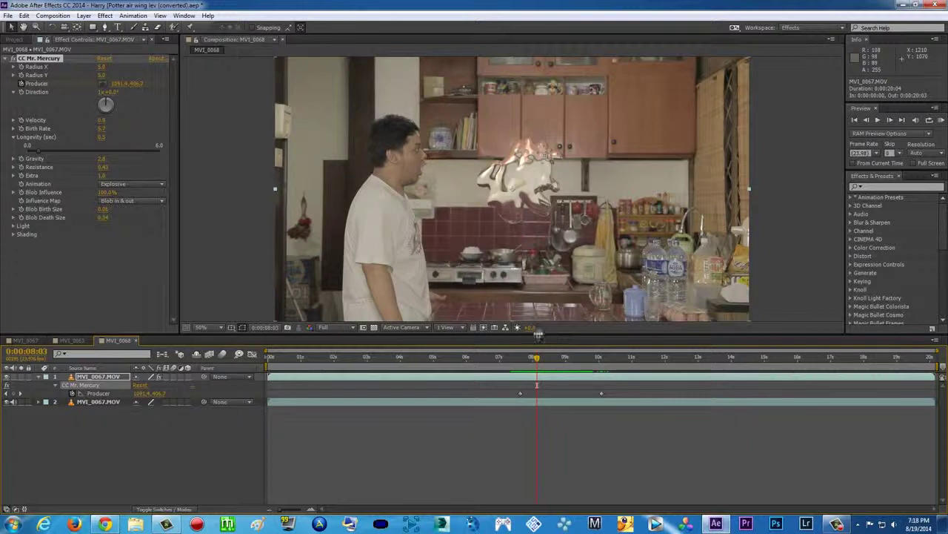
key("space")
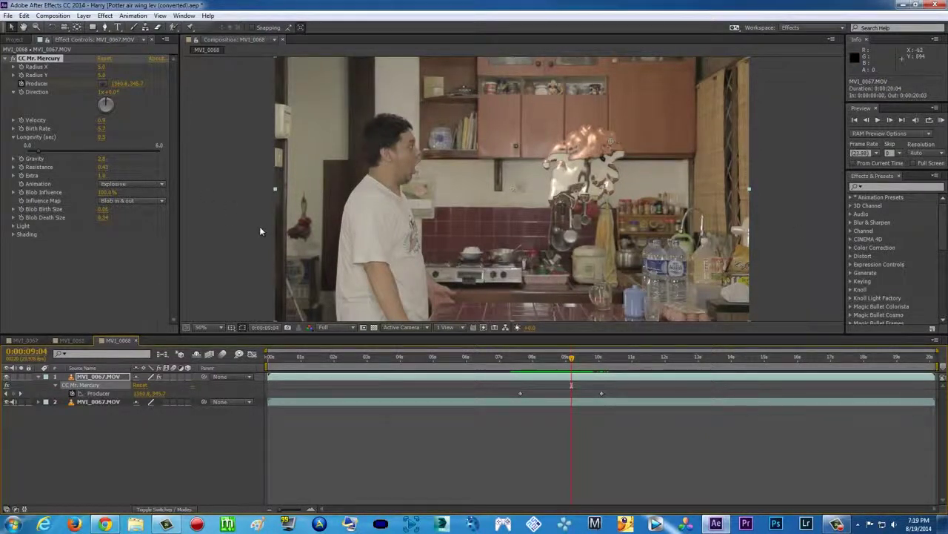
left_click(536, 354)
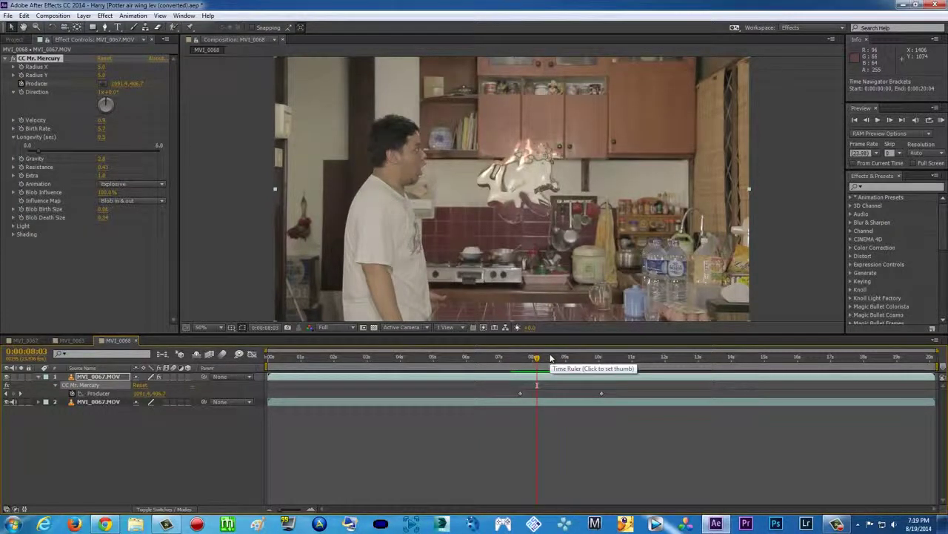
left_click(524, 357)
left_click_drag(524, 358, 550, 358)
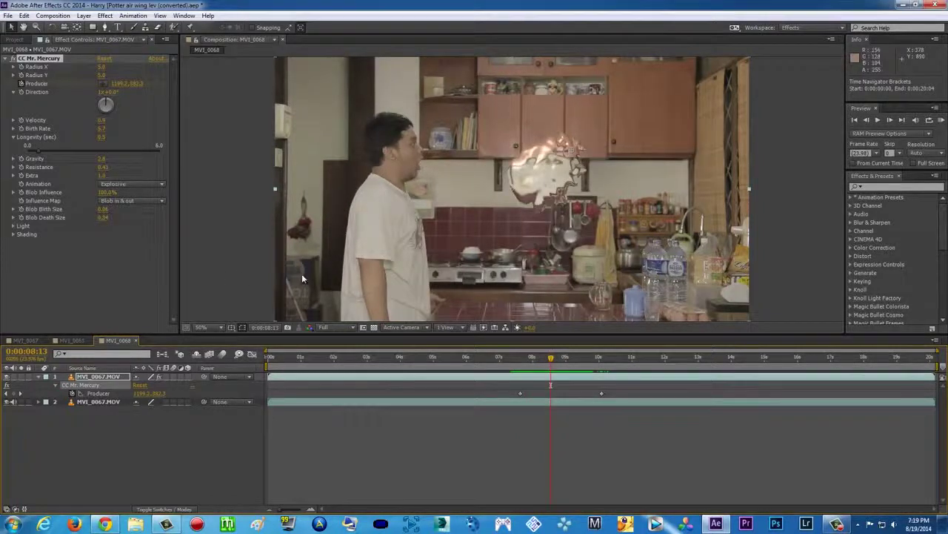
left_click(12, 225)
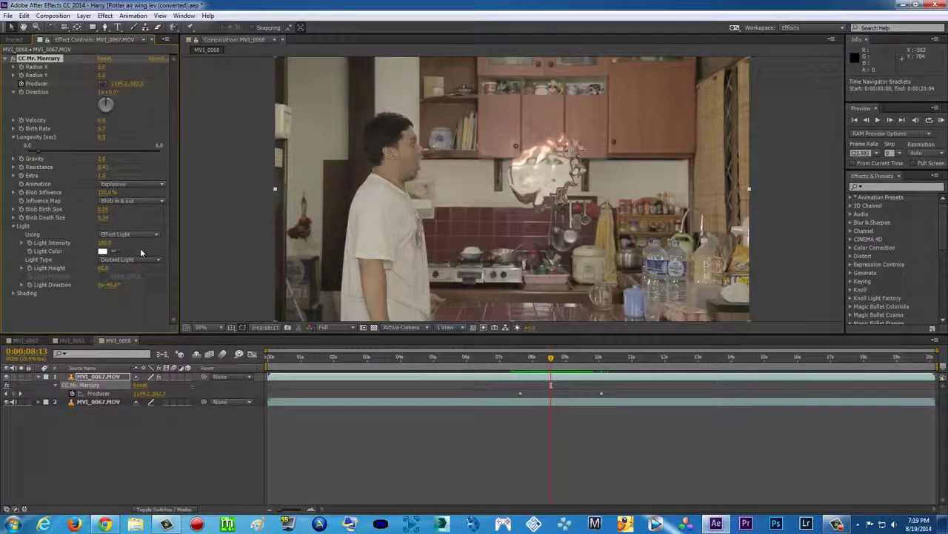
Set the mercury light colour to a pale warm orange near white.
left_click(103, 251)
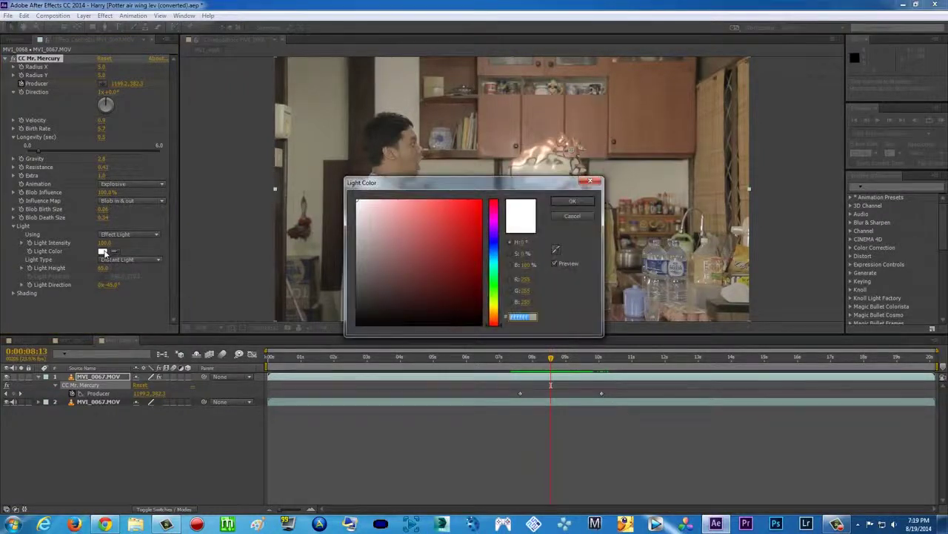
left_click_drag(494, 300, 497, 317)
left_click_drag(417, 221, 387, 200)
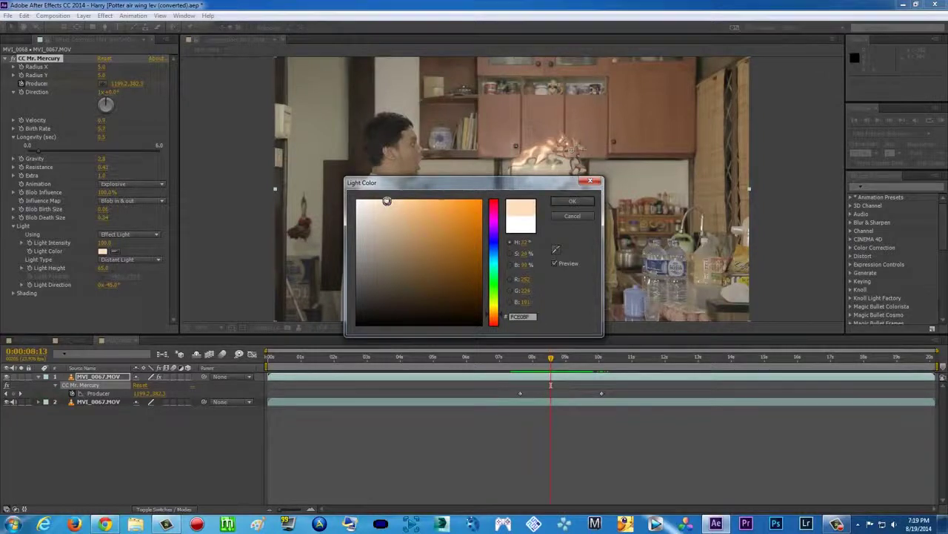
left_click(572, 202)
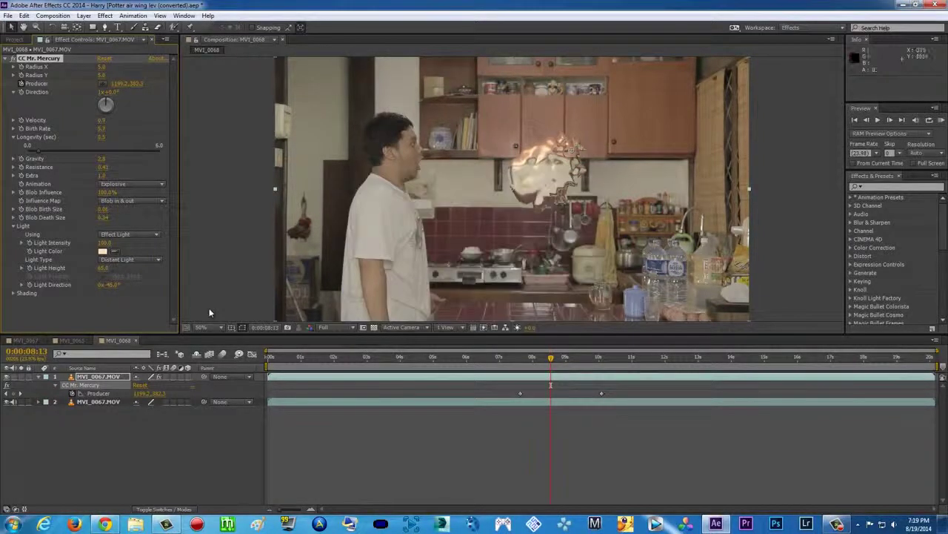
Make the light a Point Light and position it at 458, 478 over the blob.
left_click(153, 261)
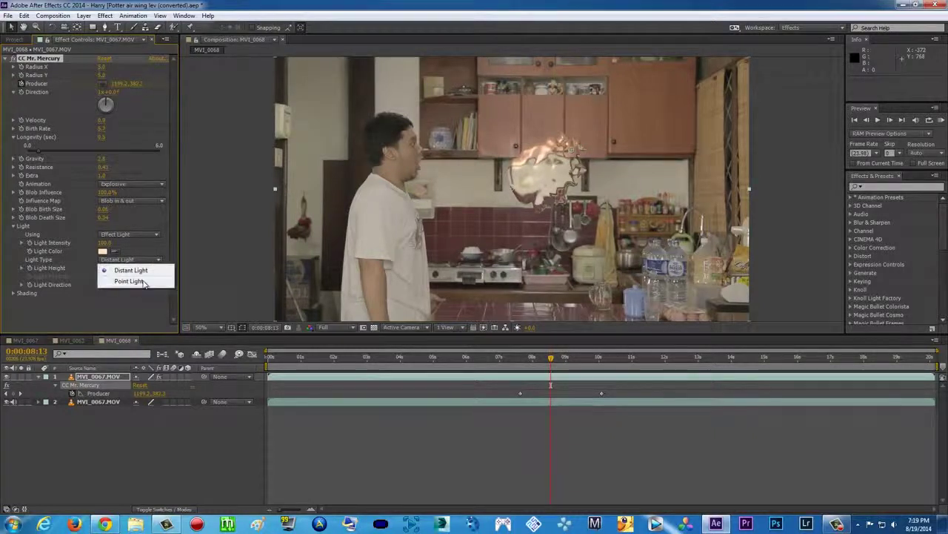
left_click(146, 280)
left_click(152, 262)
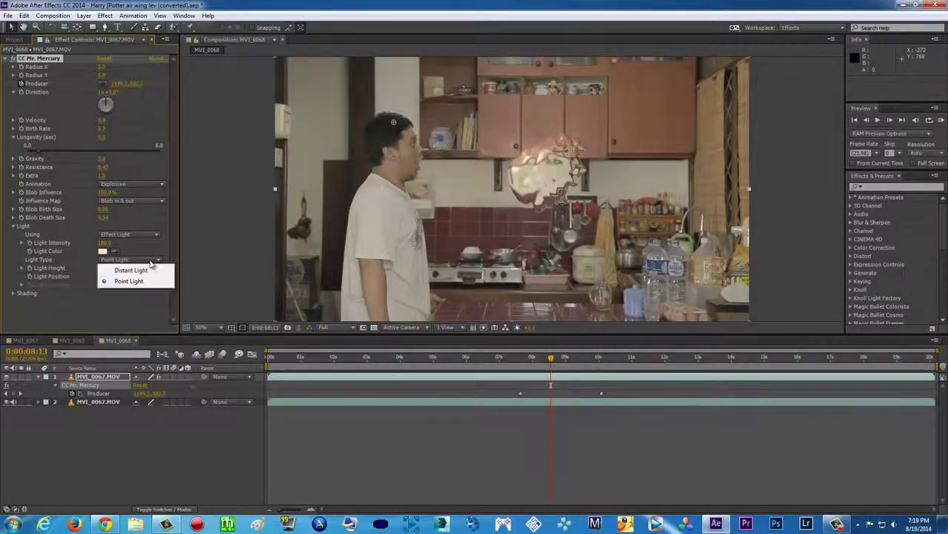
left_click(147, 281)
left_click(152, 261)
left_click(141, 281)
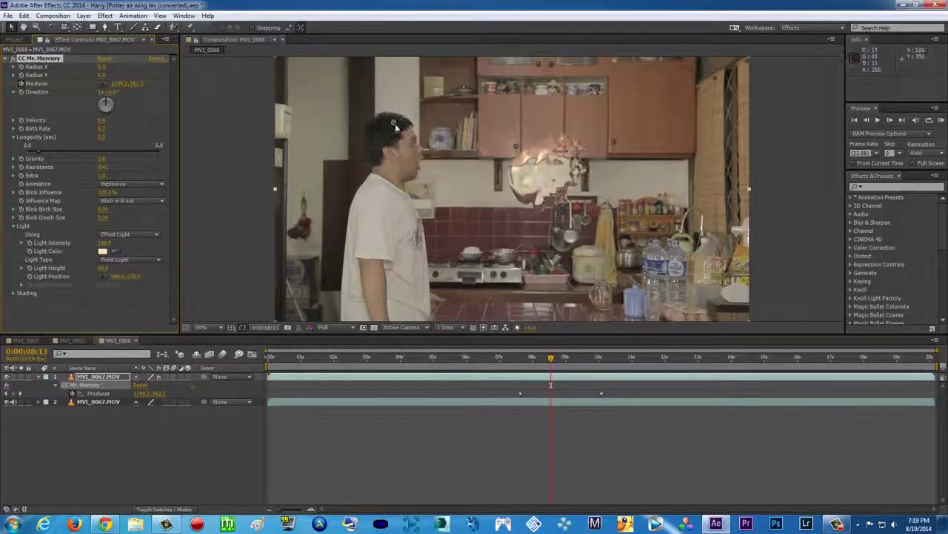
left_click_drag(378, 149, 396, 161)
left_click_drag(339, 158, 349, 206)
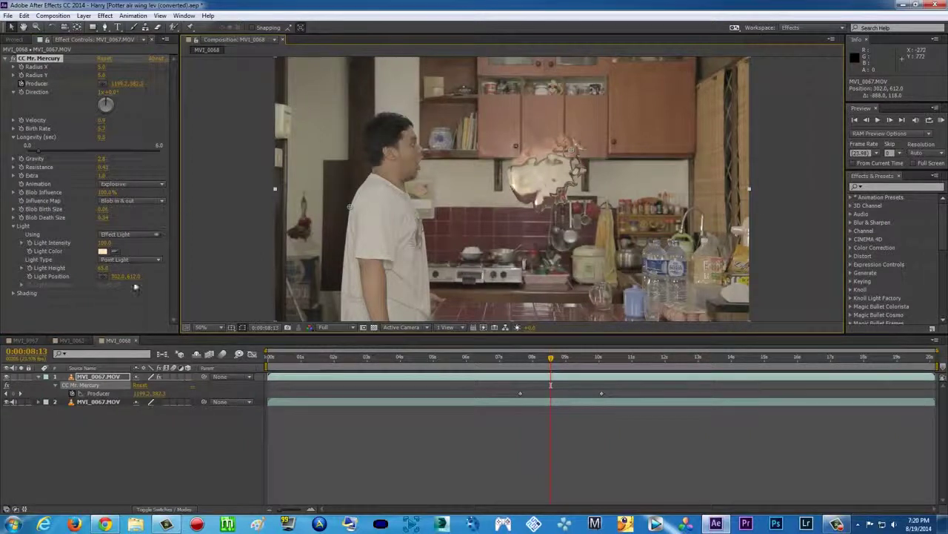
left_click_drag(516, 190, 501, 183)
key("ctrl+z")
left_click_drag(353, 206, 388, 174)
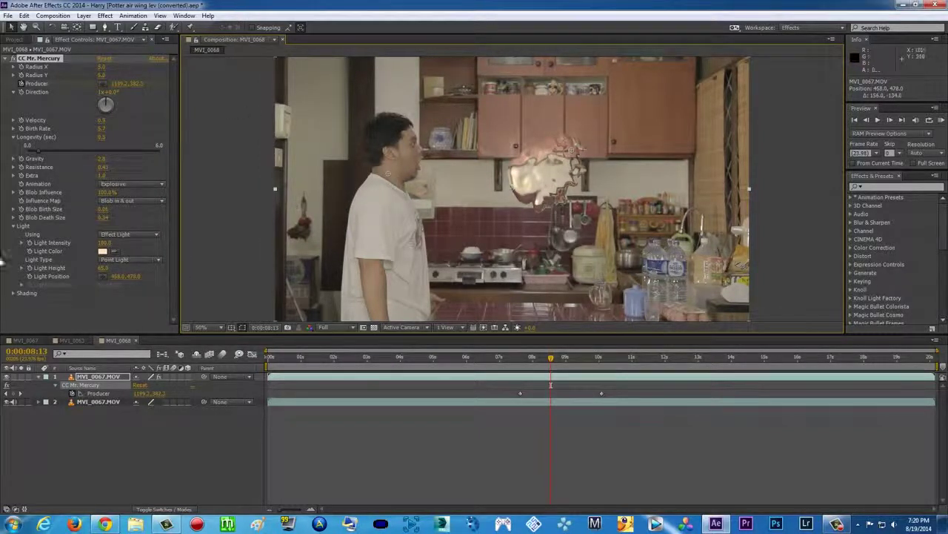
Raise Shading's Ambient to 97 and shift the viewer to inspect the whole blob.
left_click(14, 293)
scroll(43, 300, "down", 1)
mouse_move(101, 291)
left_mouse_down()
mouse_move(112, 286)
mouse_move(97, 284)
left_mouse_up()
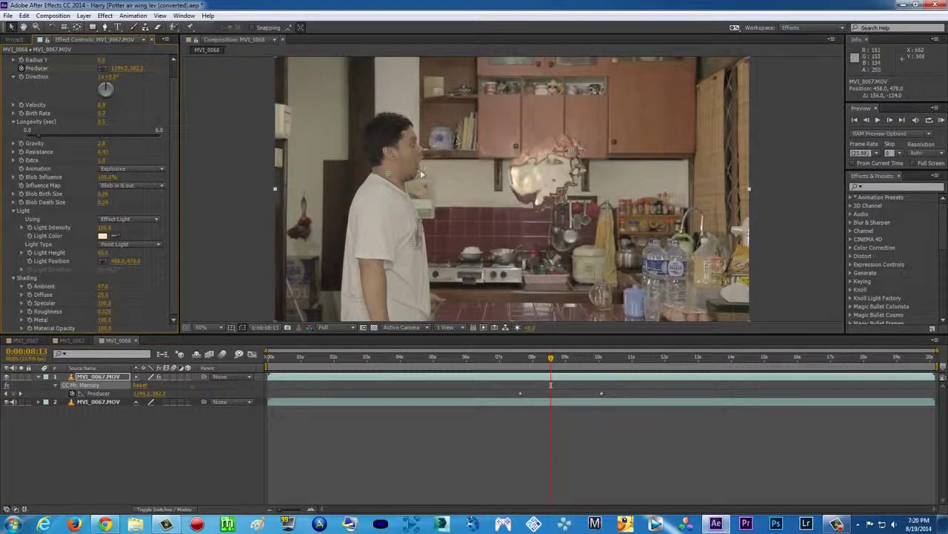
scroll(521, 171, "up", 4)
scroll(502, 229, "down", 1)
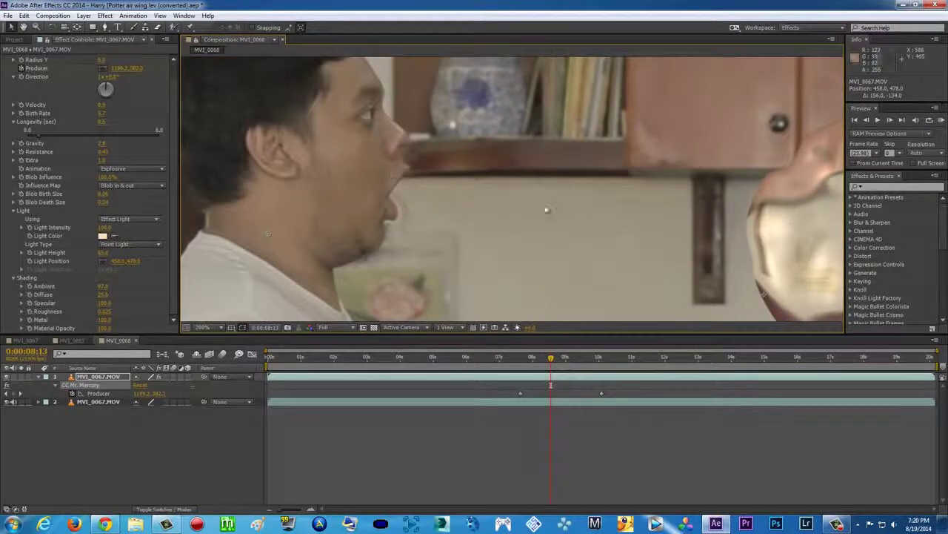
scroll(546, 211, "right", 10)
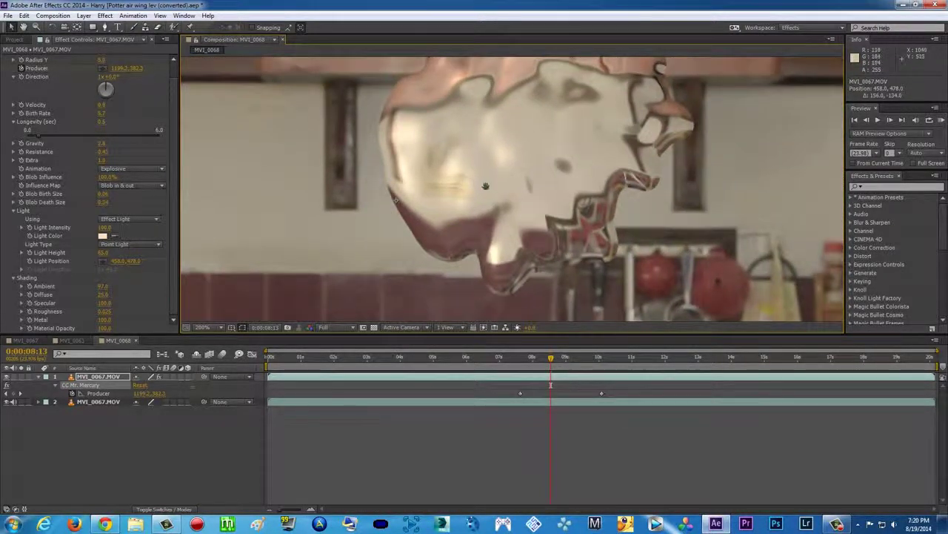
left_click_drag(486, 185, 501, 208)
scroll(361, 139, "down", 2)
left_click(105, 16)
mouse_move(118, 85)
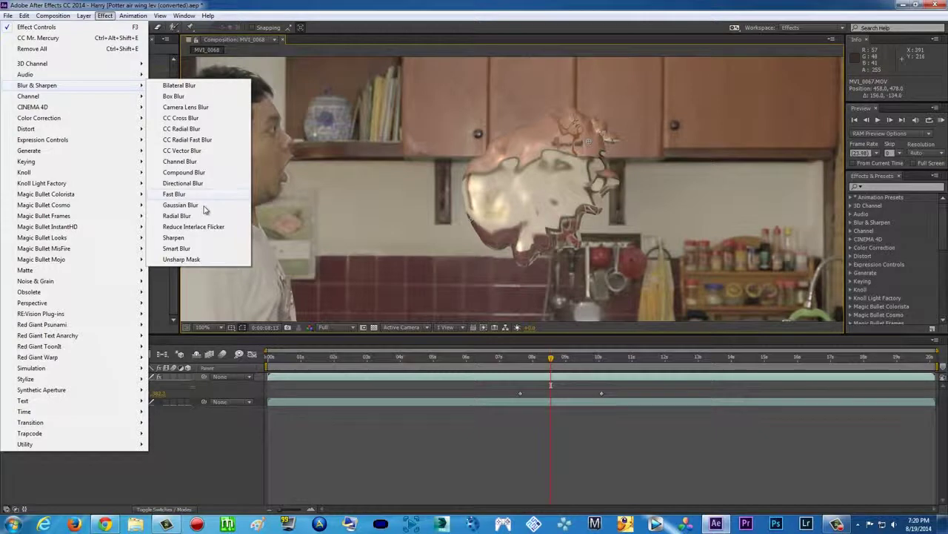
Add Gaussian Blur with Blurriness 1.8 to the top footage layer and check later frames.
left_click(180, 205)
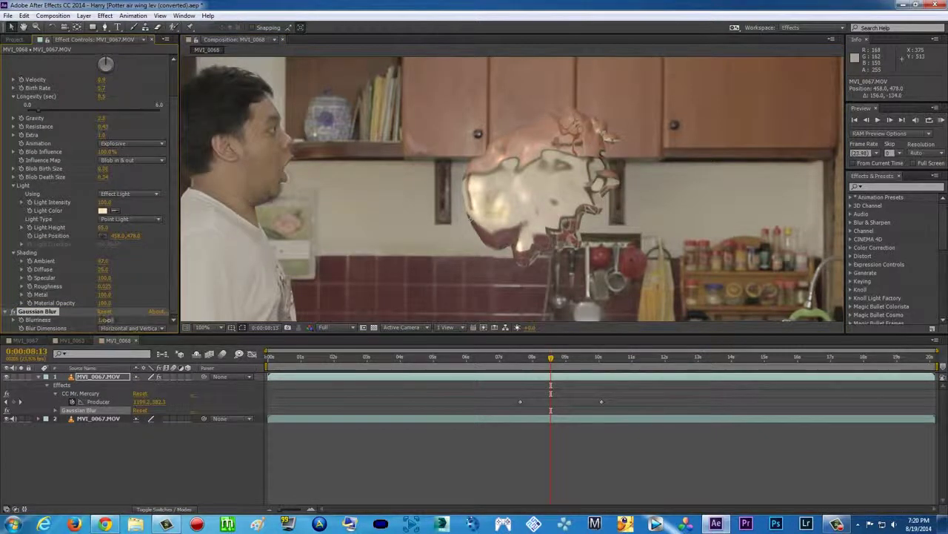
scroll(363, 221, "down", 2)
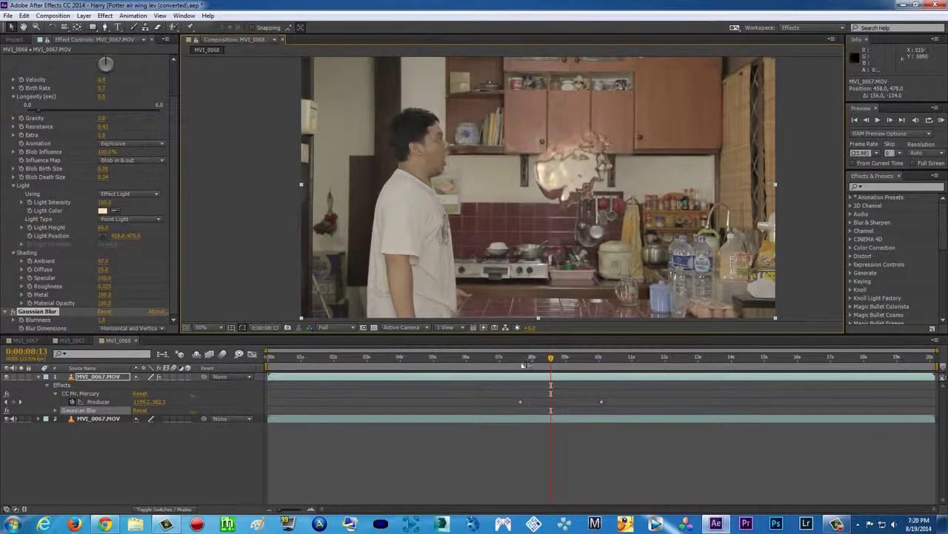
left_click_drag(523, 361, 550, 362)
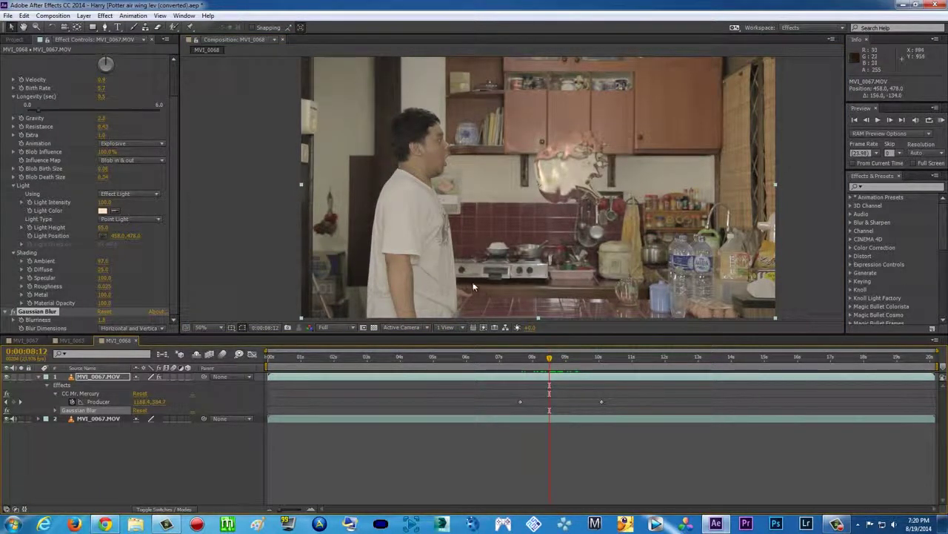
left_click(105, 17)
mouse_move(123, 303)
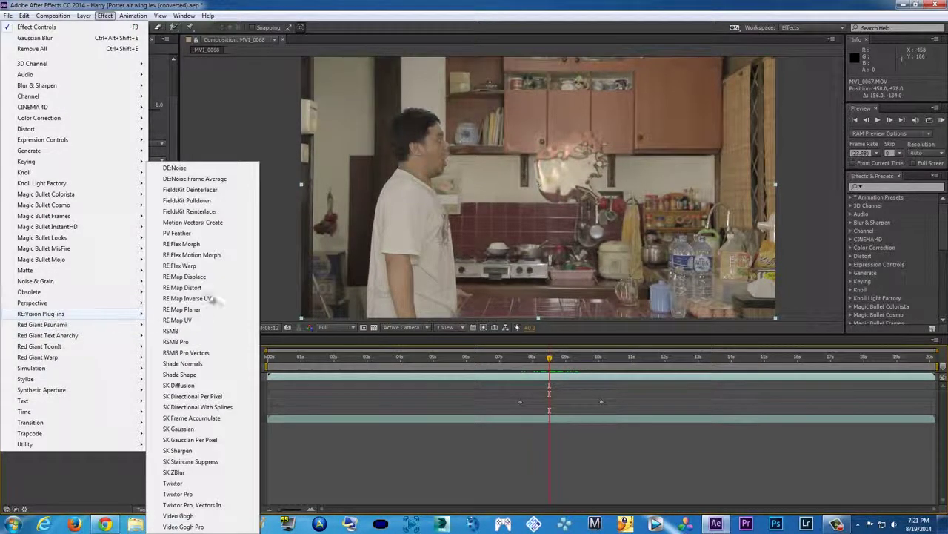
Apply RE:Vision RSMB to the top layer and scrub around 8–9 s to review the streaking blob.
left_click(199, 335)
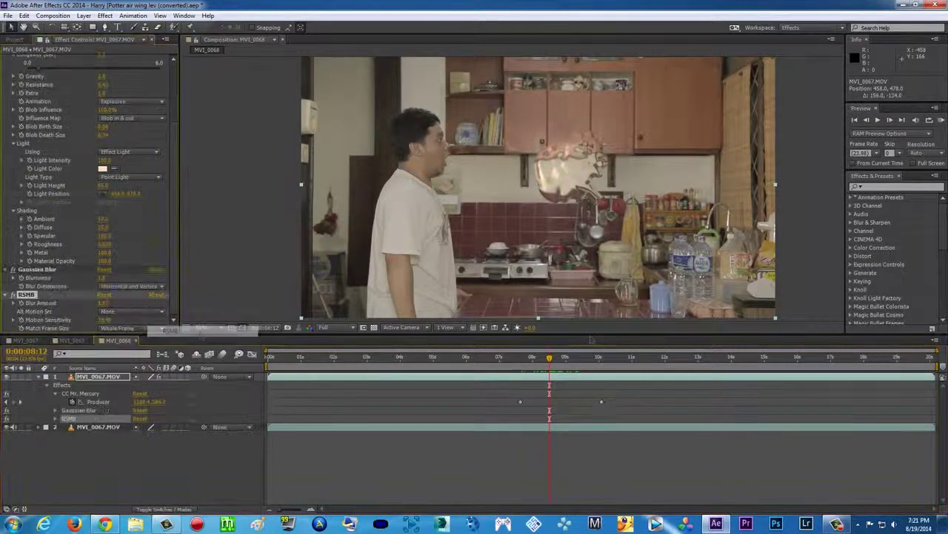
mouse_move(549, 358)
left_mouse_down()
mouse_move(527, 360)
mouse_move(558, 359)
left_mouse_up()
scroll(632, 180, "up", 4)
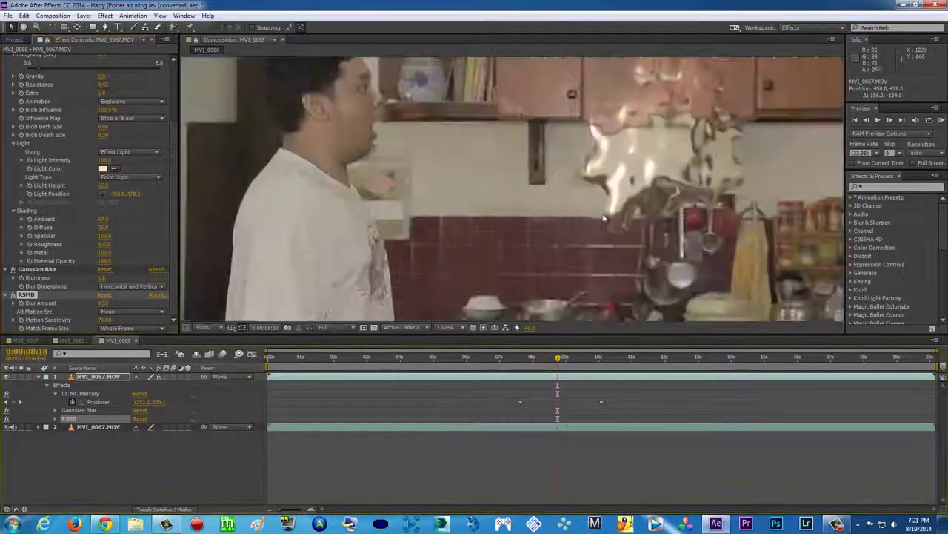
scroll(632, 180, "down", 2)
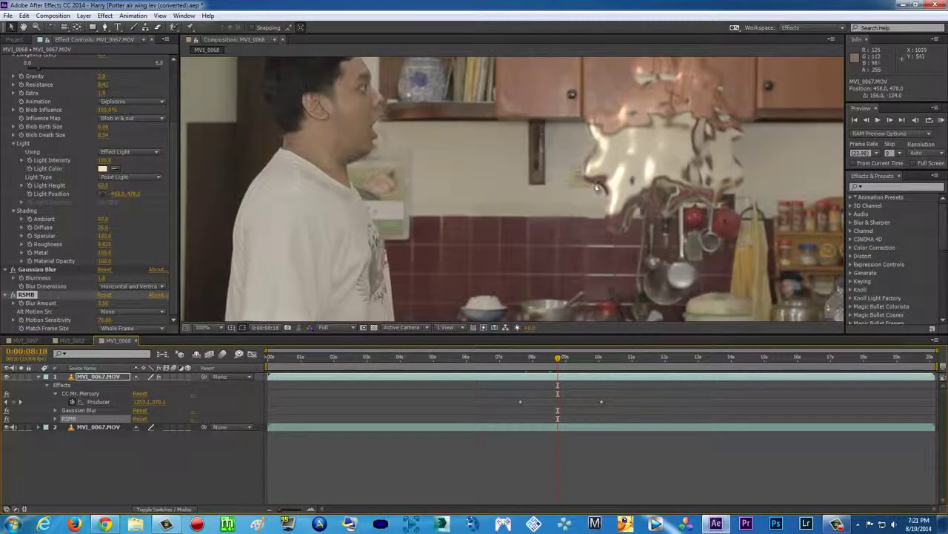
scroll(544, 248, "down", 2)
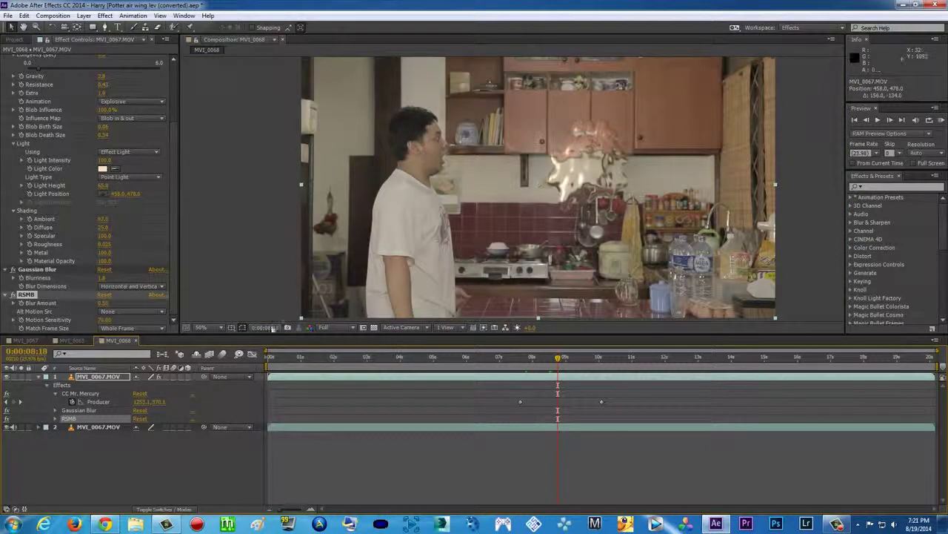
left_click_drag(531, 359, 566, 359)
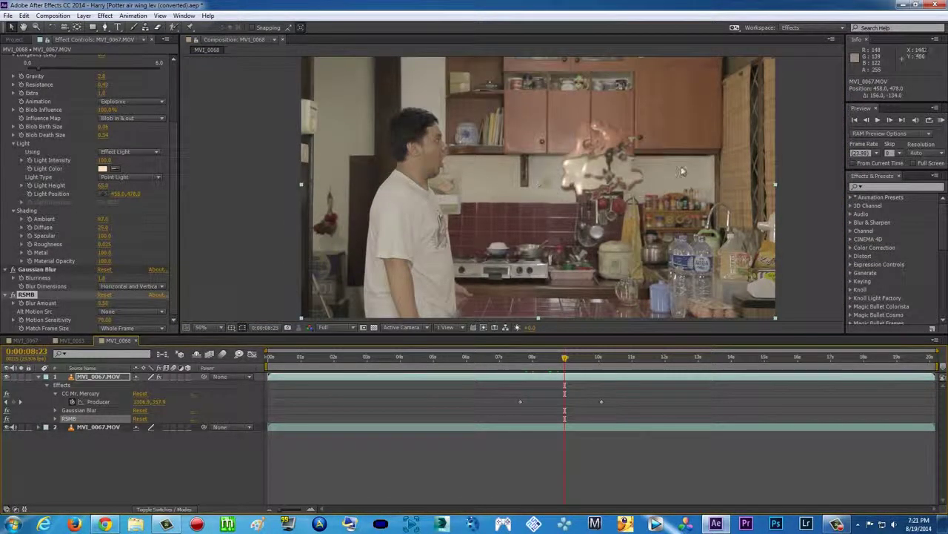
left_click(13, 296)
mouse_move(591, 362)
left_mouse_down()
mouse_move(557, 360)
mouse_move(580, 362)
left_mouse_up()
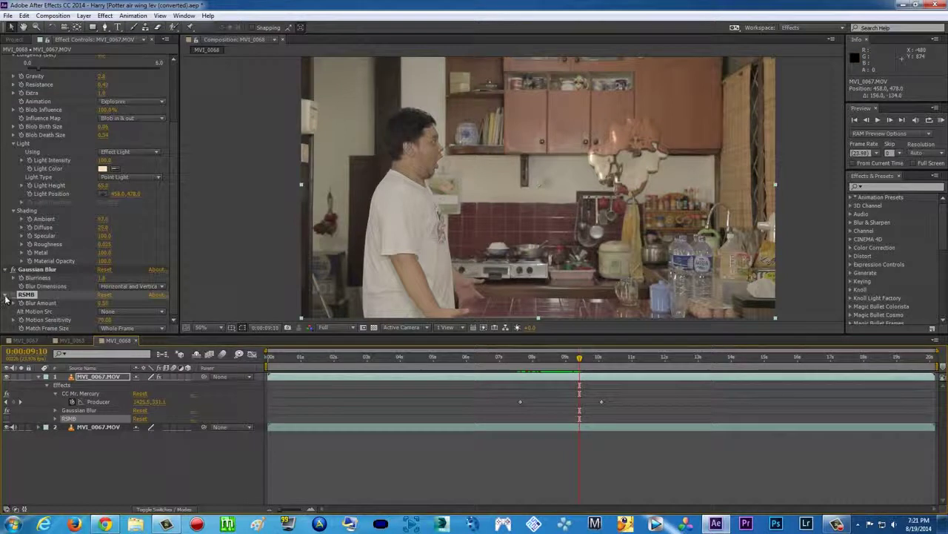
scroll(6, 299, "up", 2)
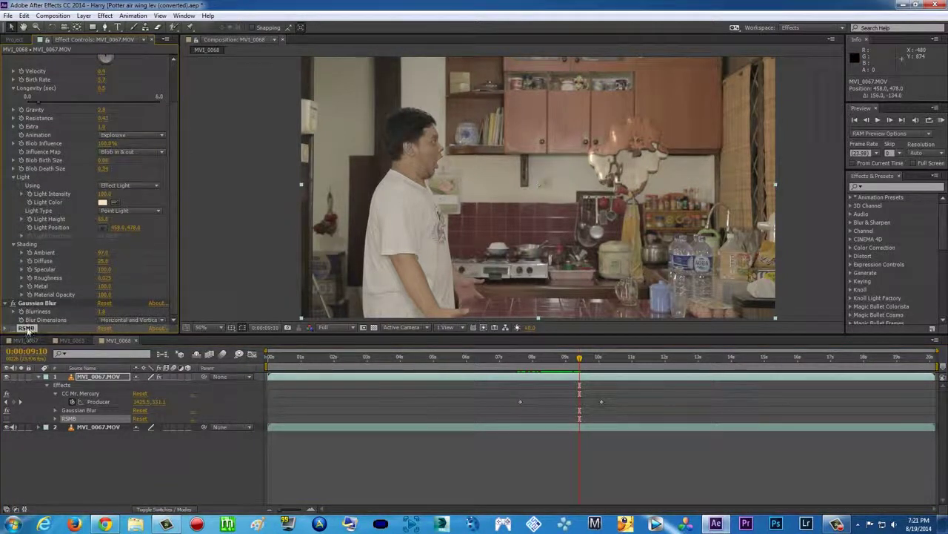
left_click_drag(522, 358, 570, 368)
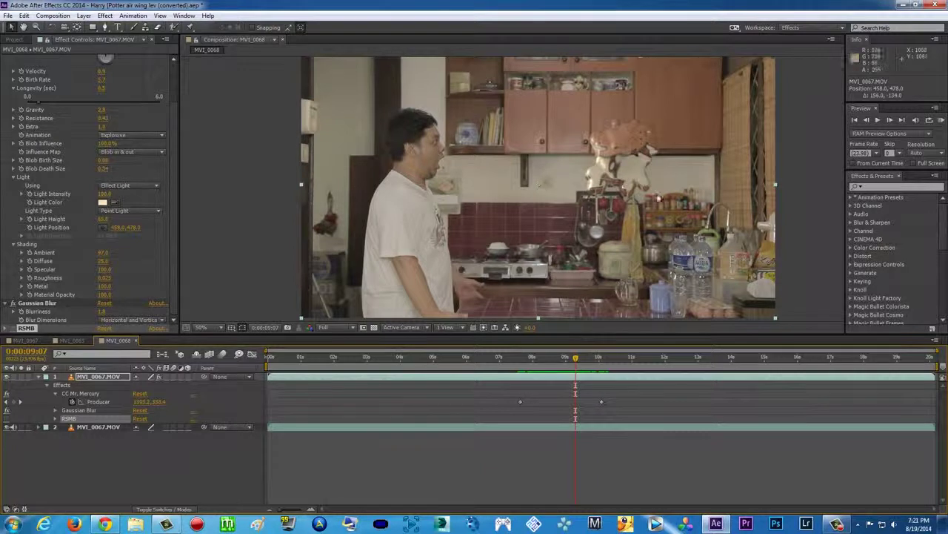
left_click_drag(526, 360, 524, 359)
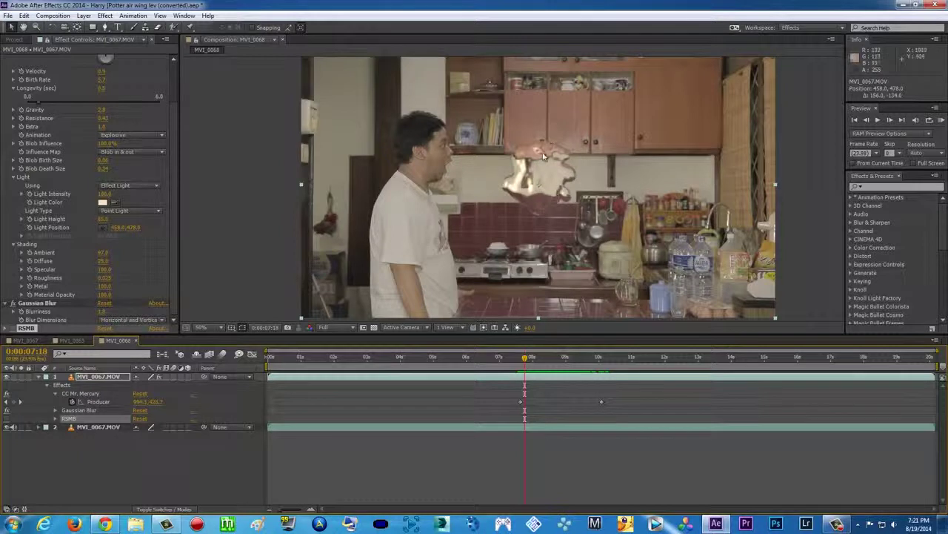
left_click_drag(535, 359, 548, 361)
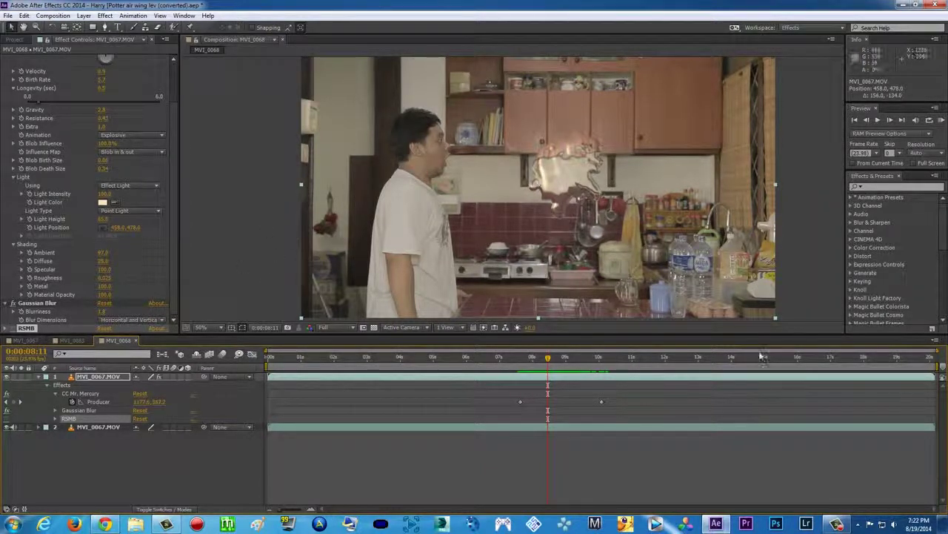
left_click(543, 358)
left_click_drag(543, 358, 569, 362)
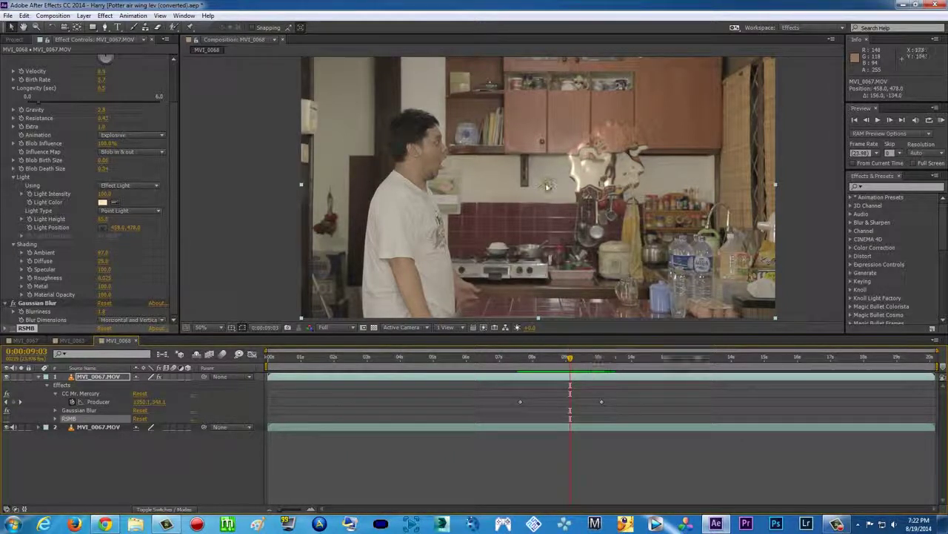
left_click(535, 360)
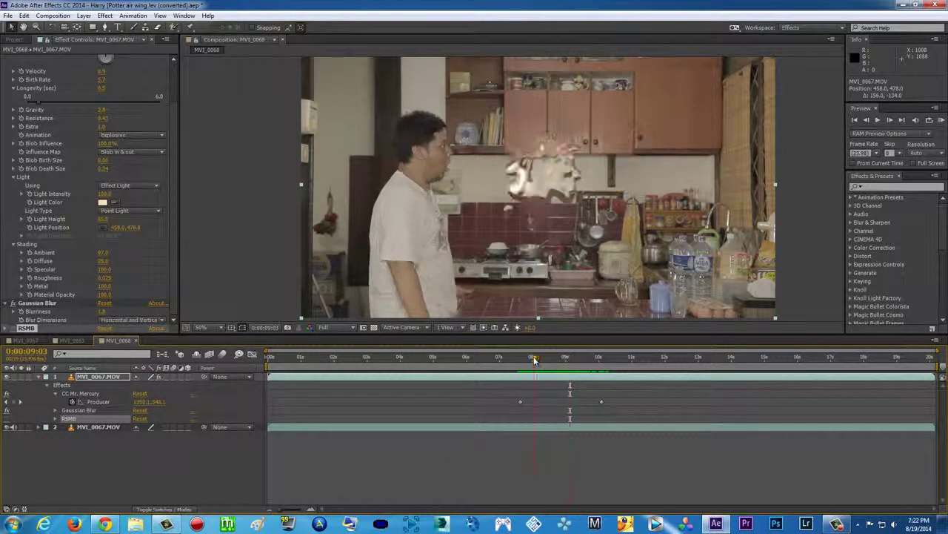
left_click(547, 359)
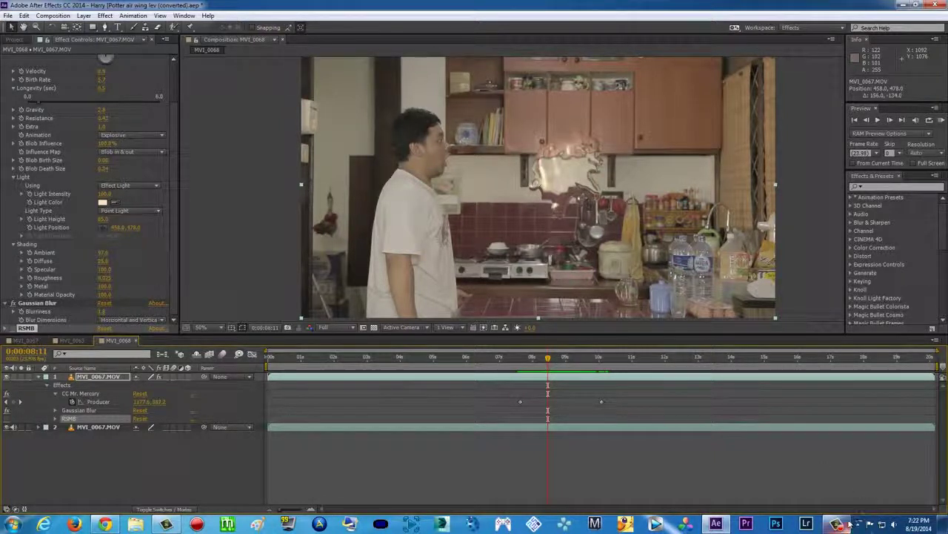
mouse_move(850, 523)
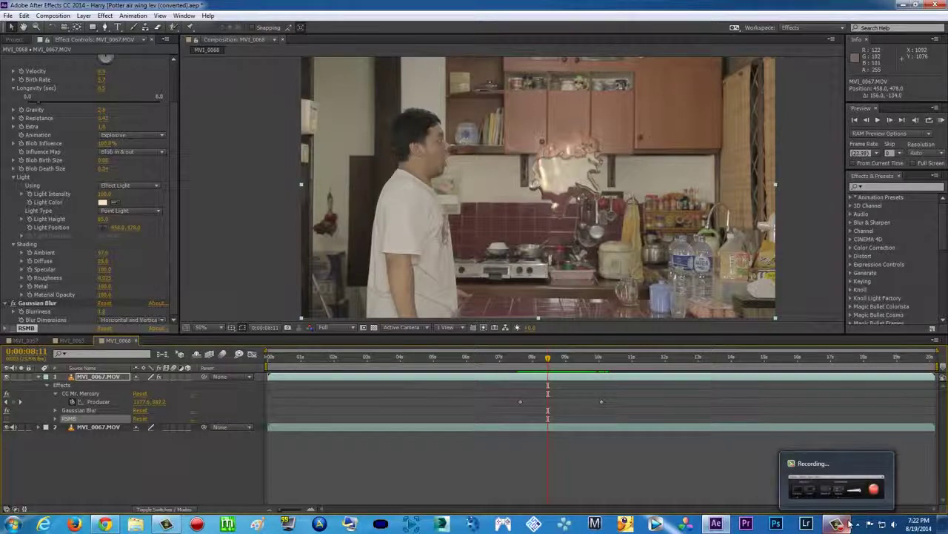